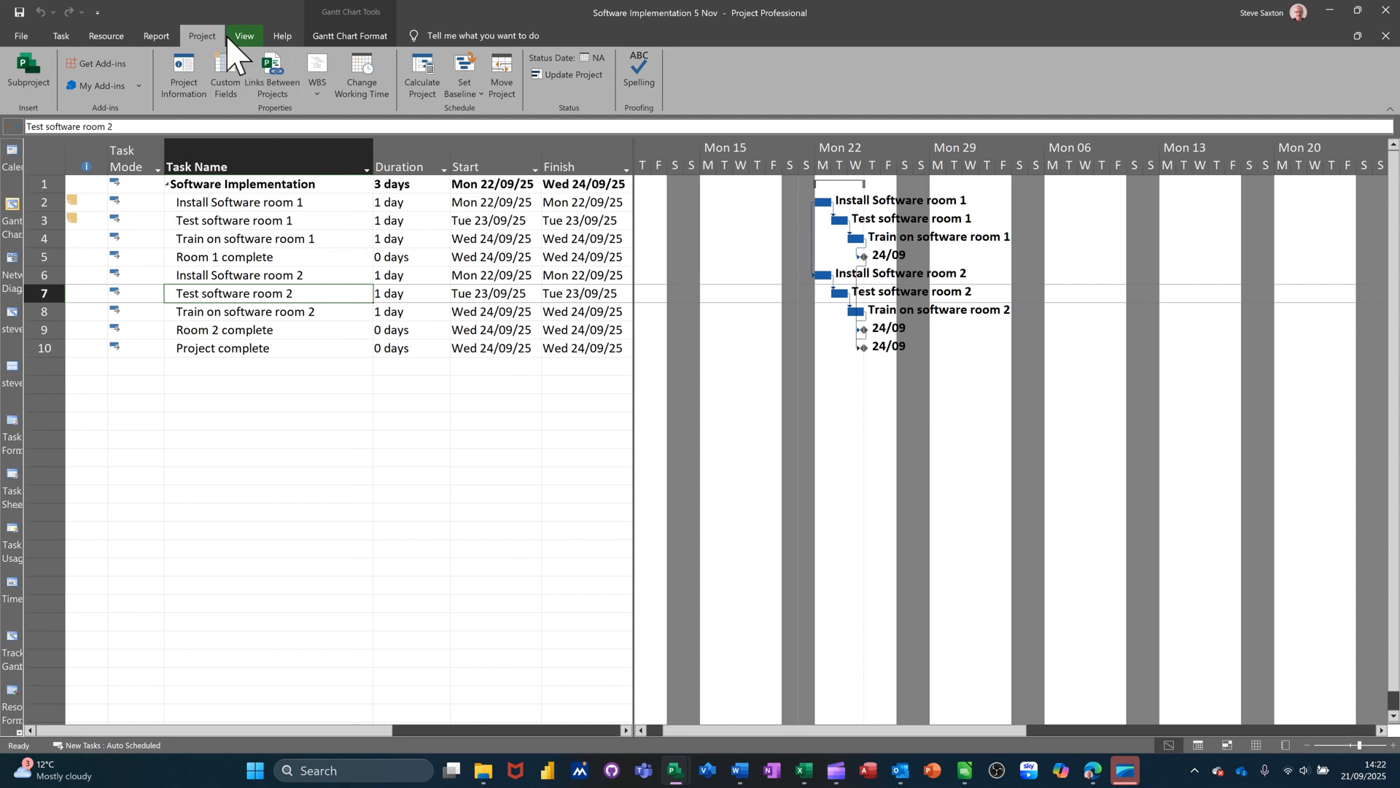
Switch to the Tracking Gantt view and widen the task table to show all columns through Resource Names.
{"action": "left_click", "coordinate": [59, 38]}
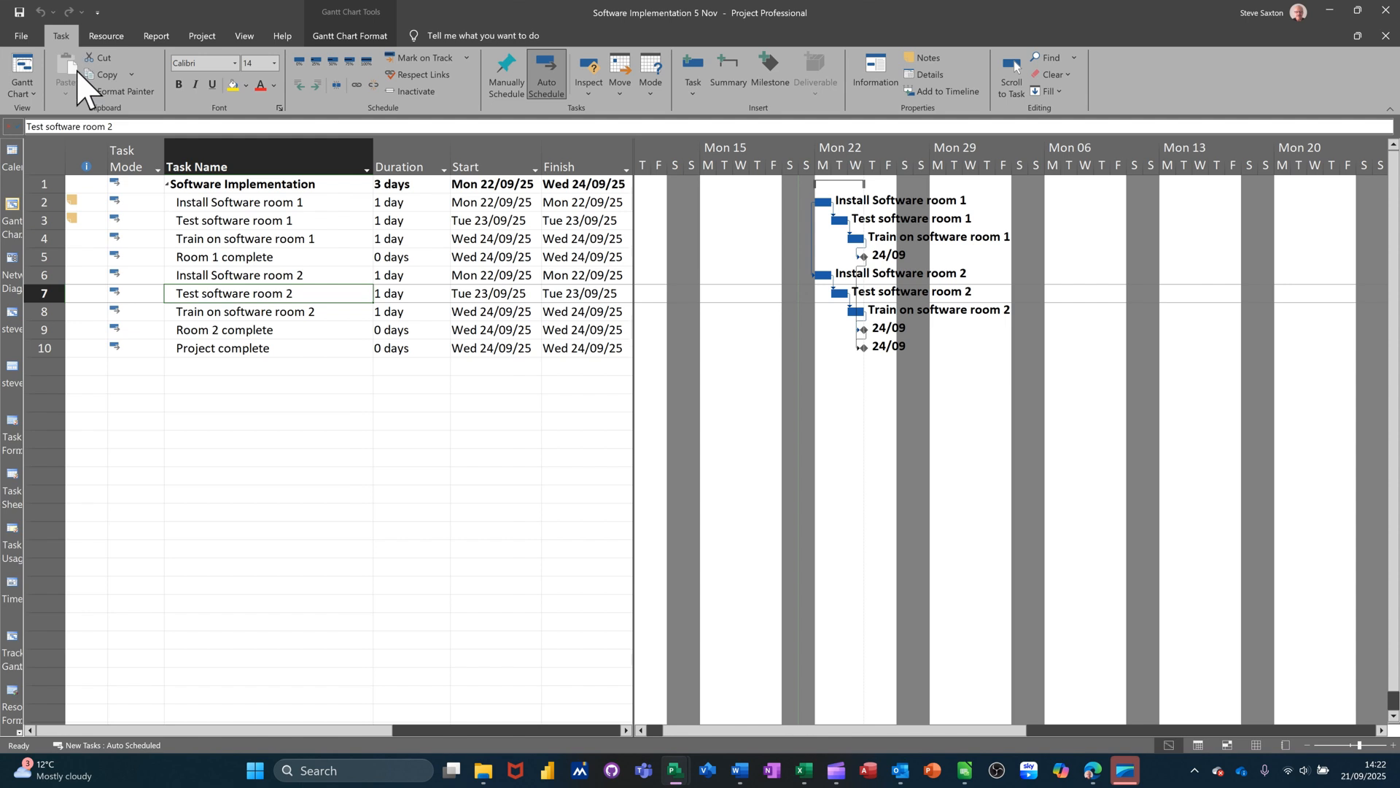
{"action": "left_click", "coordinate": [22, 92]}
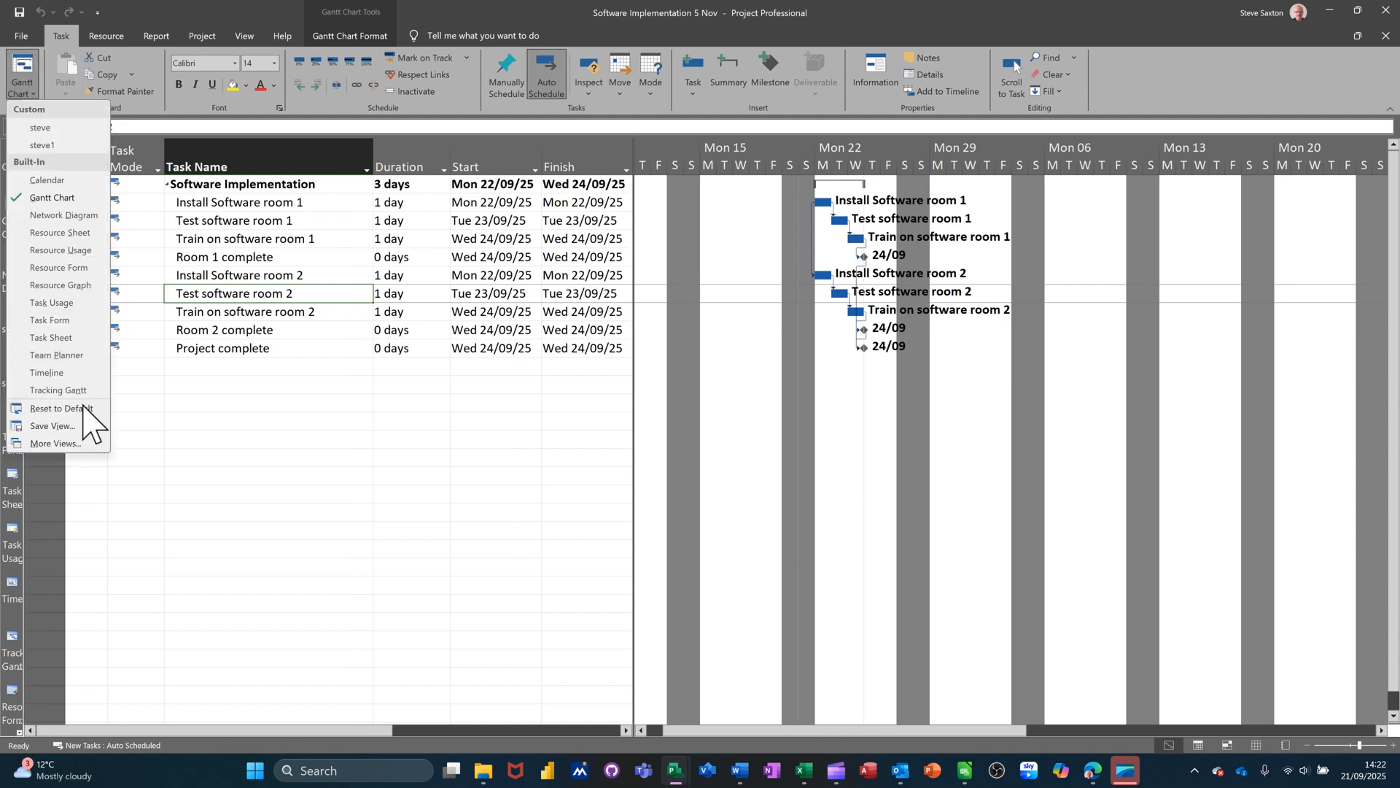
{"action": "left_click", "coordinate": [57, 390]}
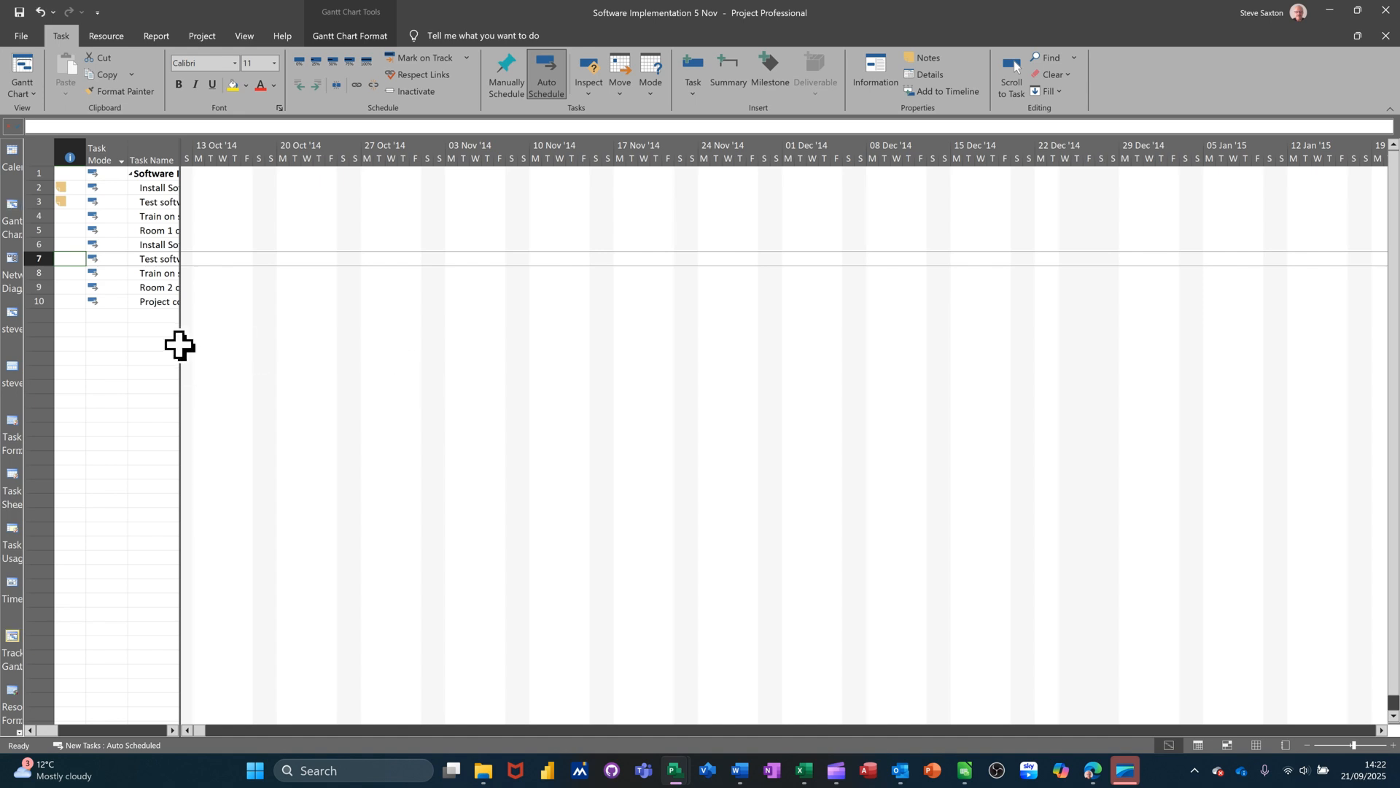
{"action": "left_click_drag", "start_coordinate": [181, 344], "coordinate": [765, 384]}
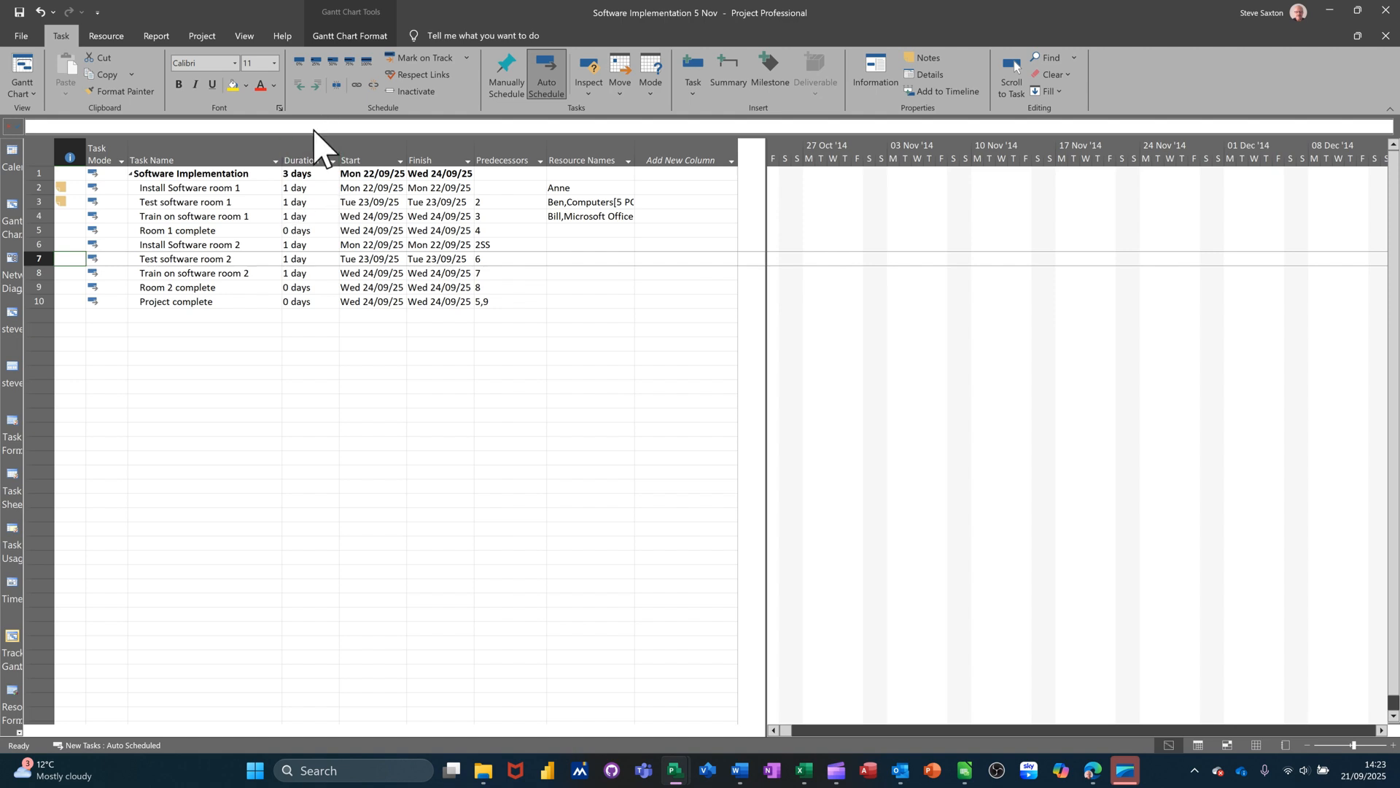
Set the default Baseline for the entire project.
{"action": "left_click", "coordinate": [204, 38]}
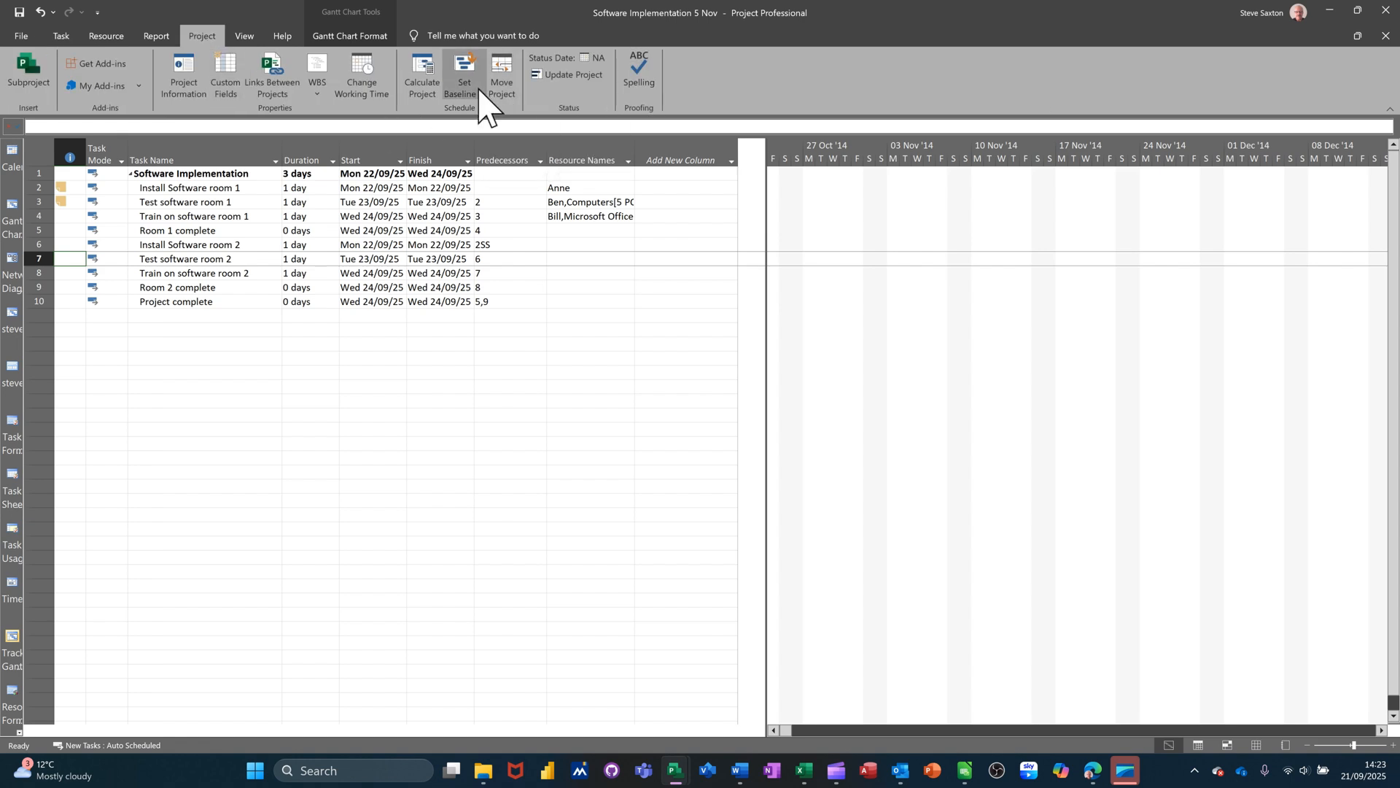
{"action": "left_click", "coordinate": [481, 94]}
{"action": "left_click", "coordinate": [487, 110]}
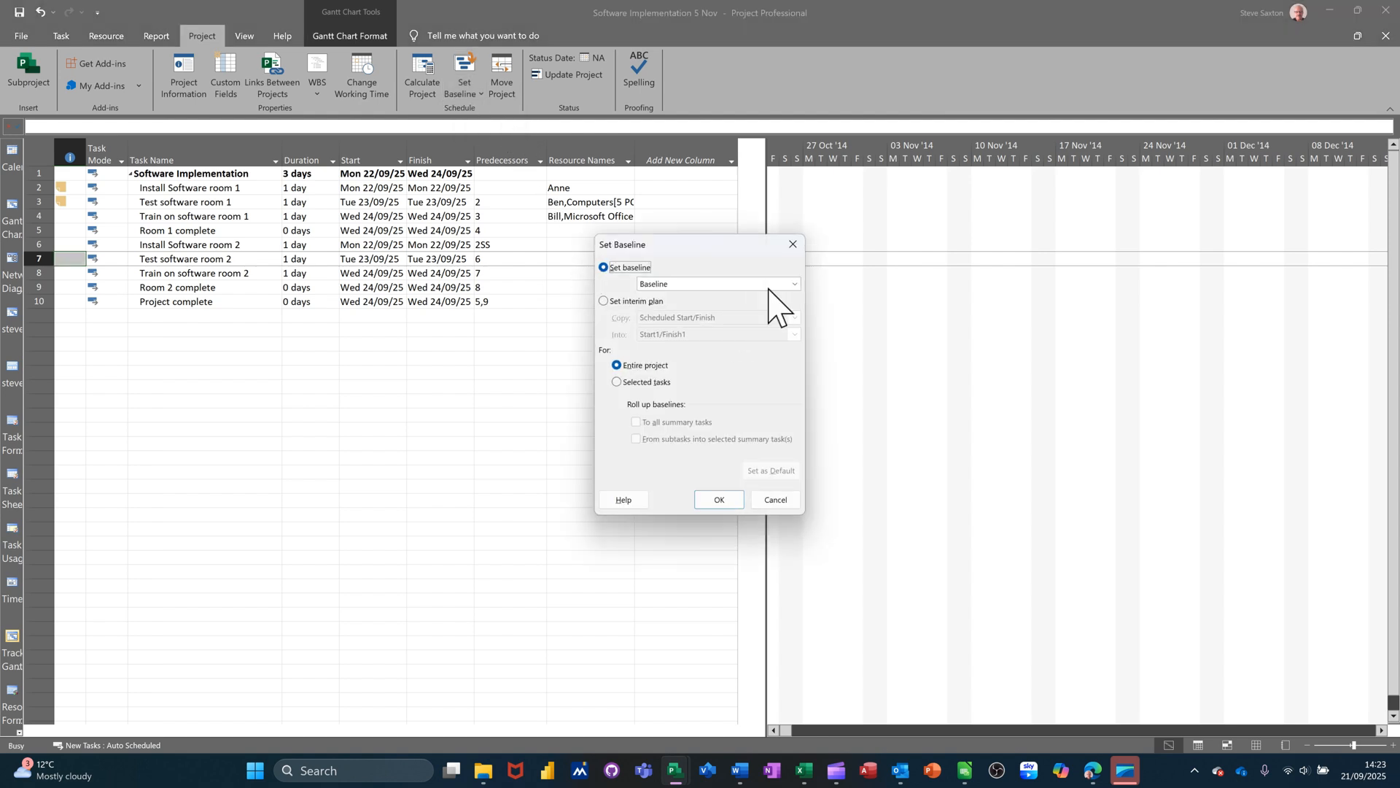
{"action": "left_click", "coordinate": [794, 283]}
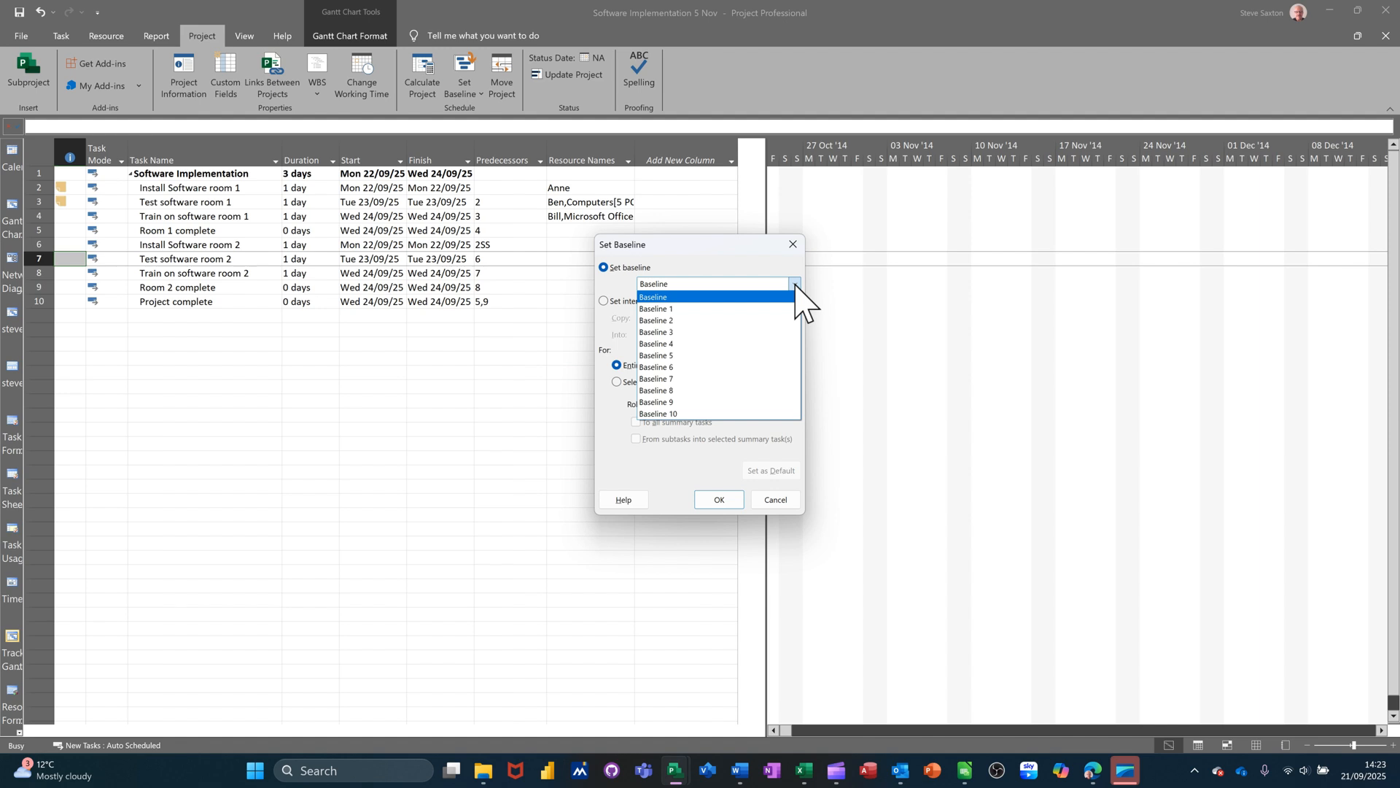
{"action": "left_click", "coordinate": [794, 285]}
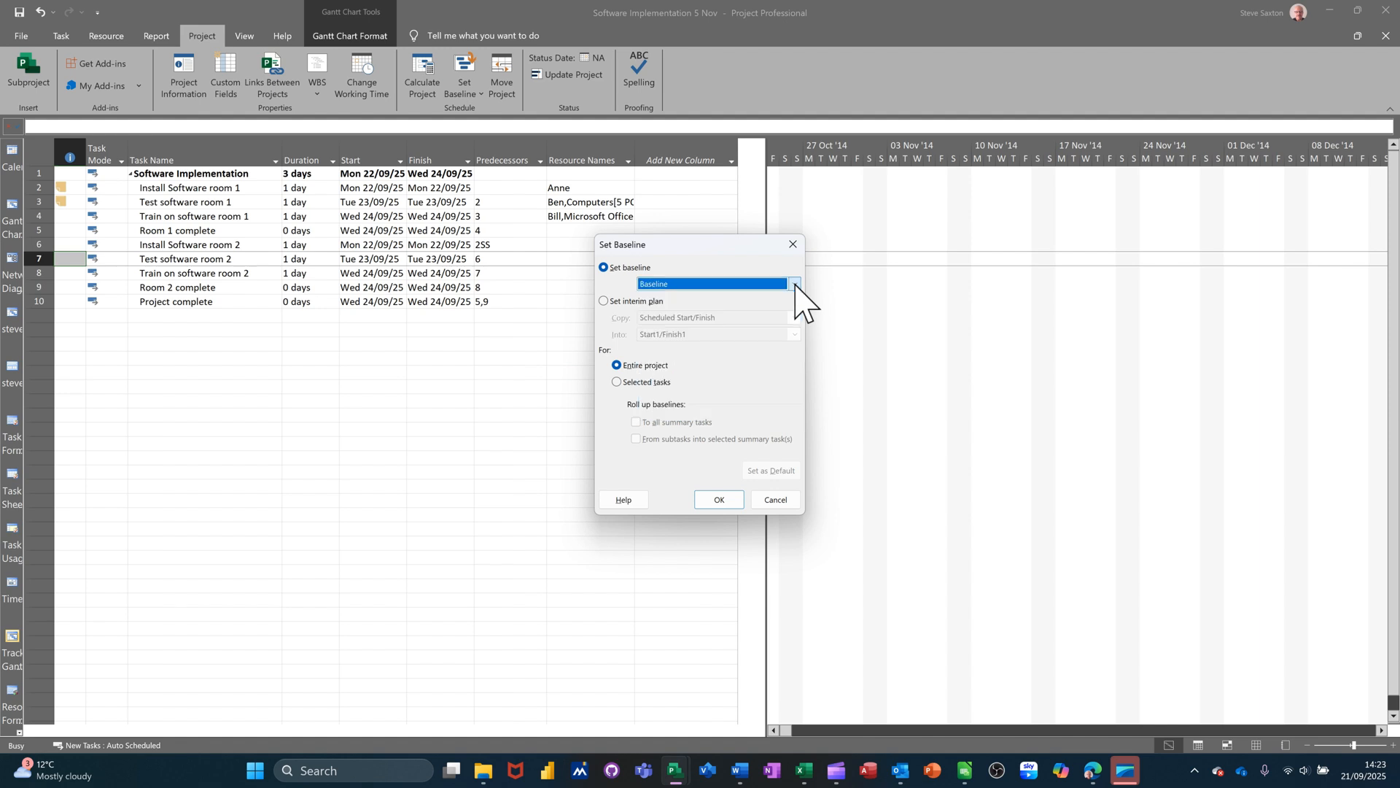
{"action": "left_click", "coordinate": [717, 502]}
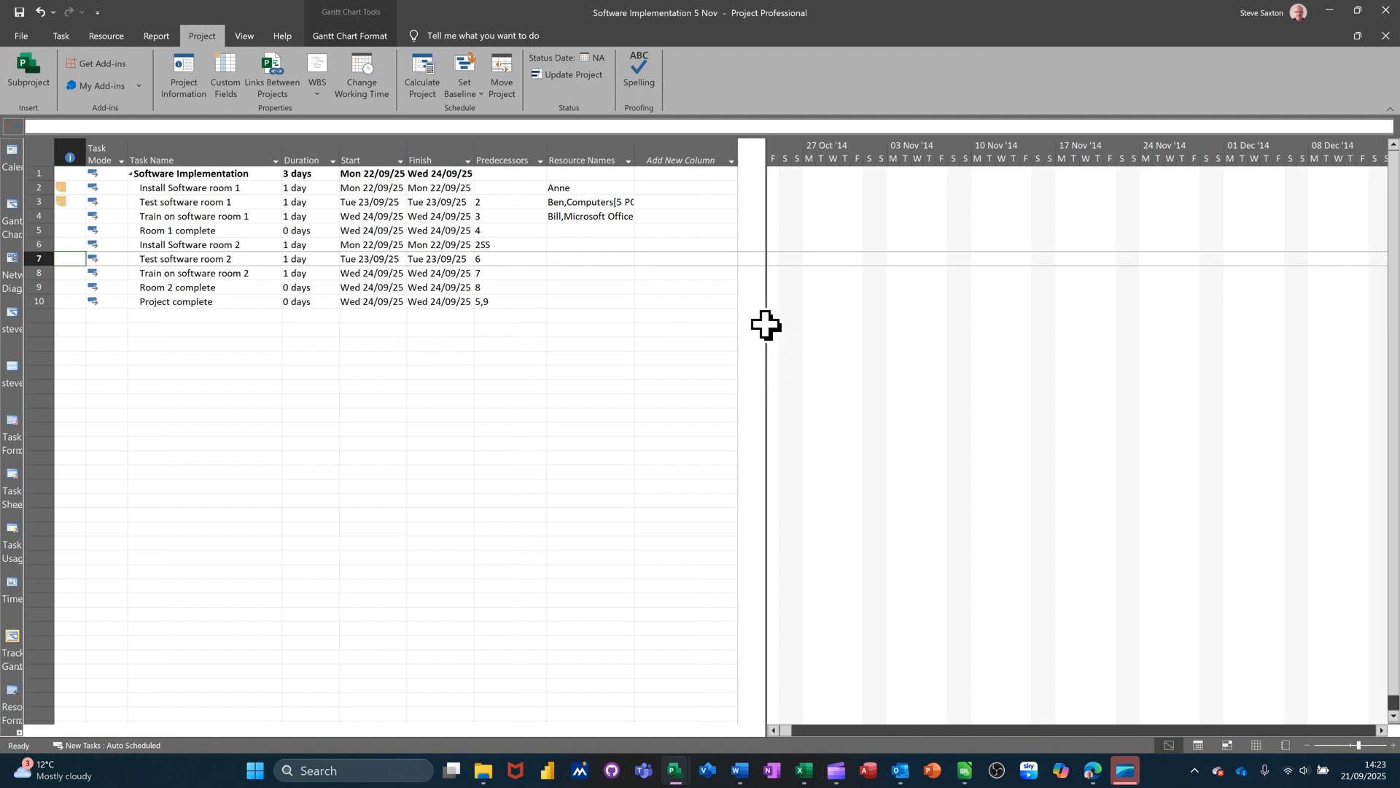
Narrow the task table to end at Resource Names and set the project start date to today, 21/09/2025.
{"action": "left_click_drag", "start_coordinate": [768, 322], "coordinate": [632, 335]}
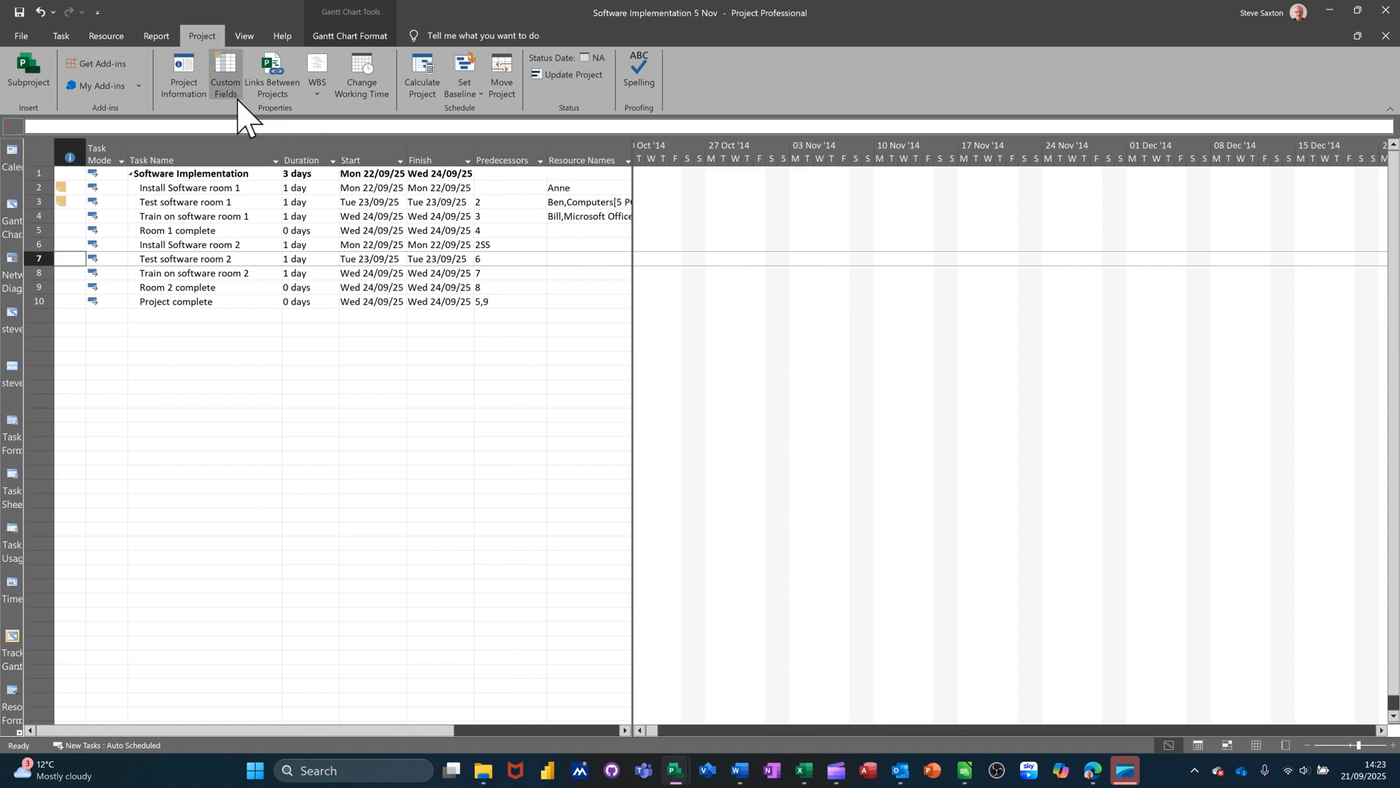
{"action": "left_click", "coordinate": [184, 73]}
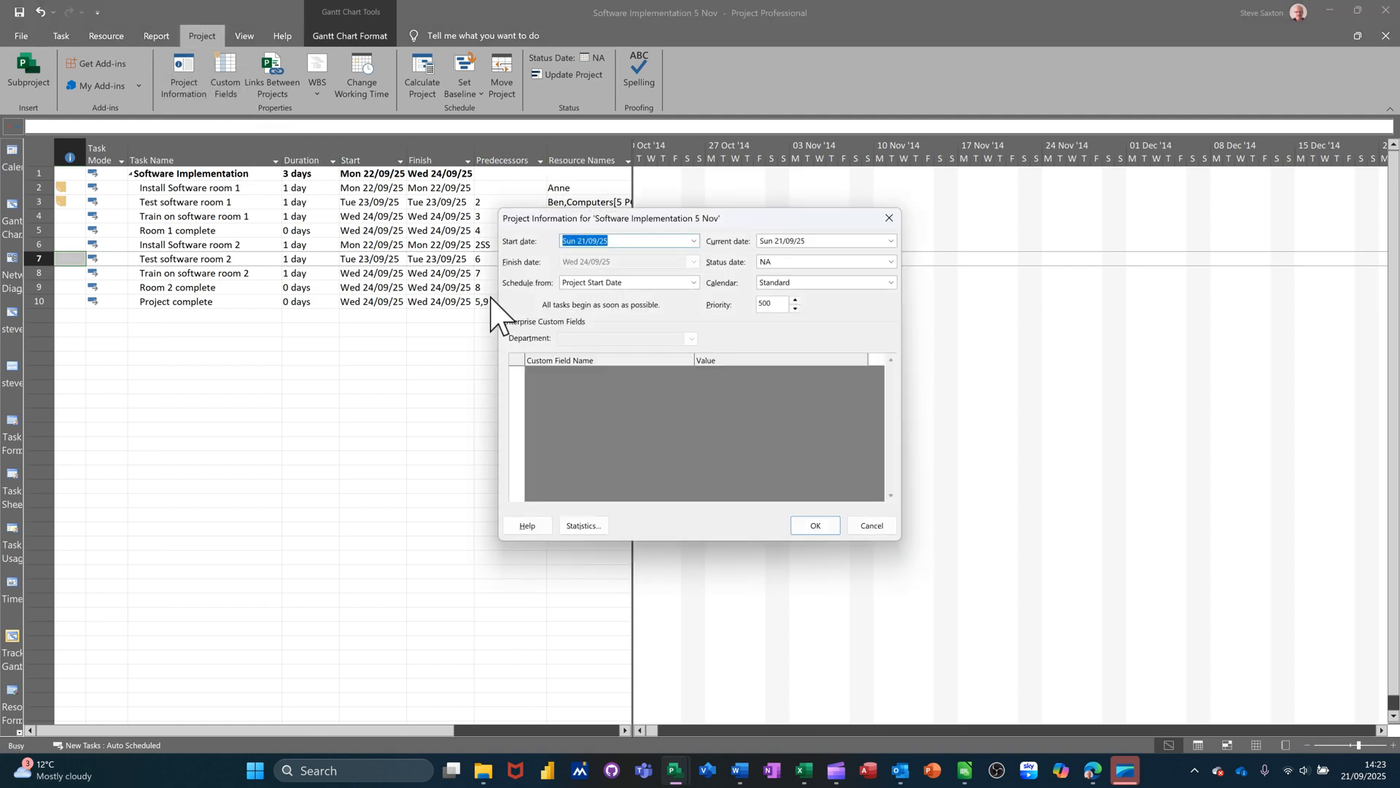
{"action": "left_click", "coordinate": [694, 241]}
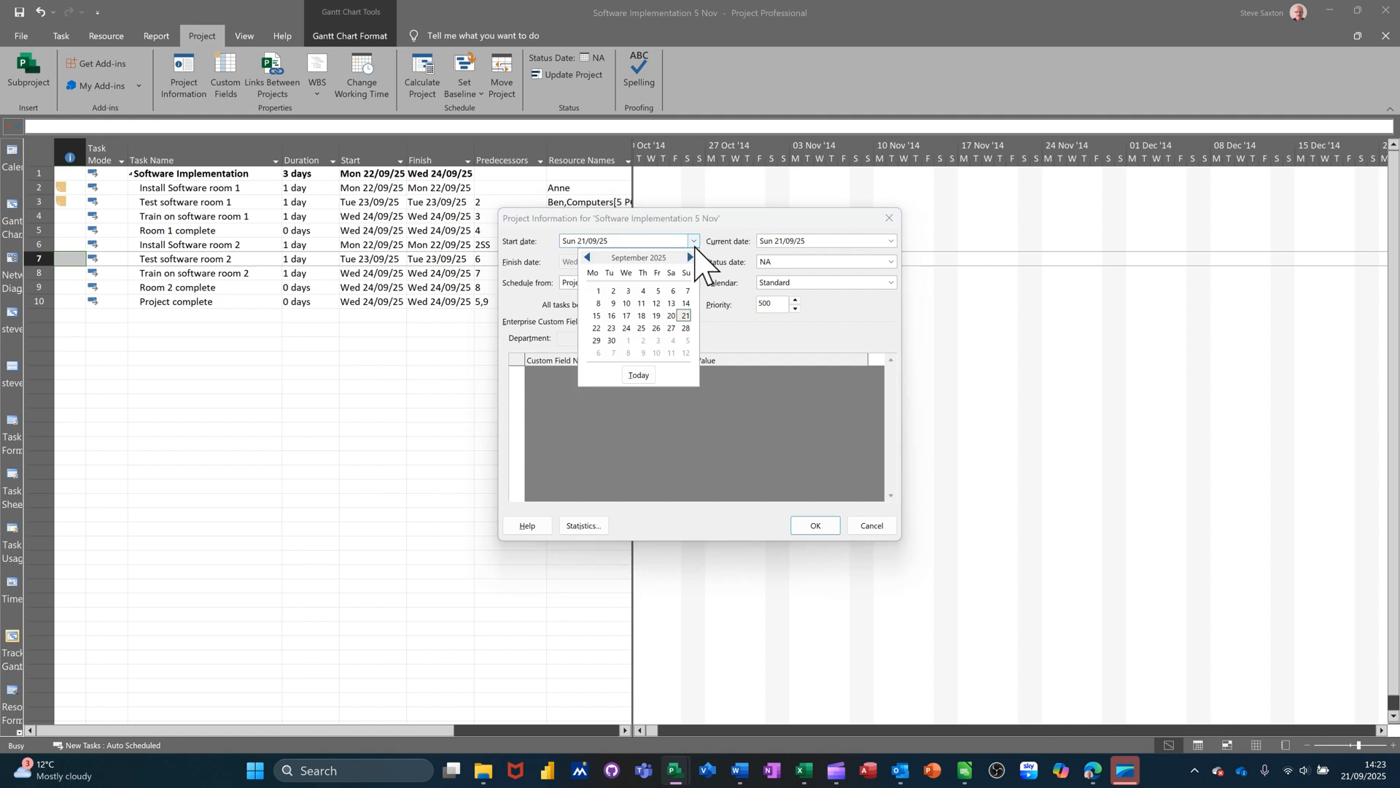
{"action": "left_click", "coordinate": [637, 375]}
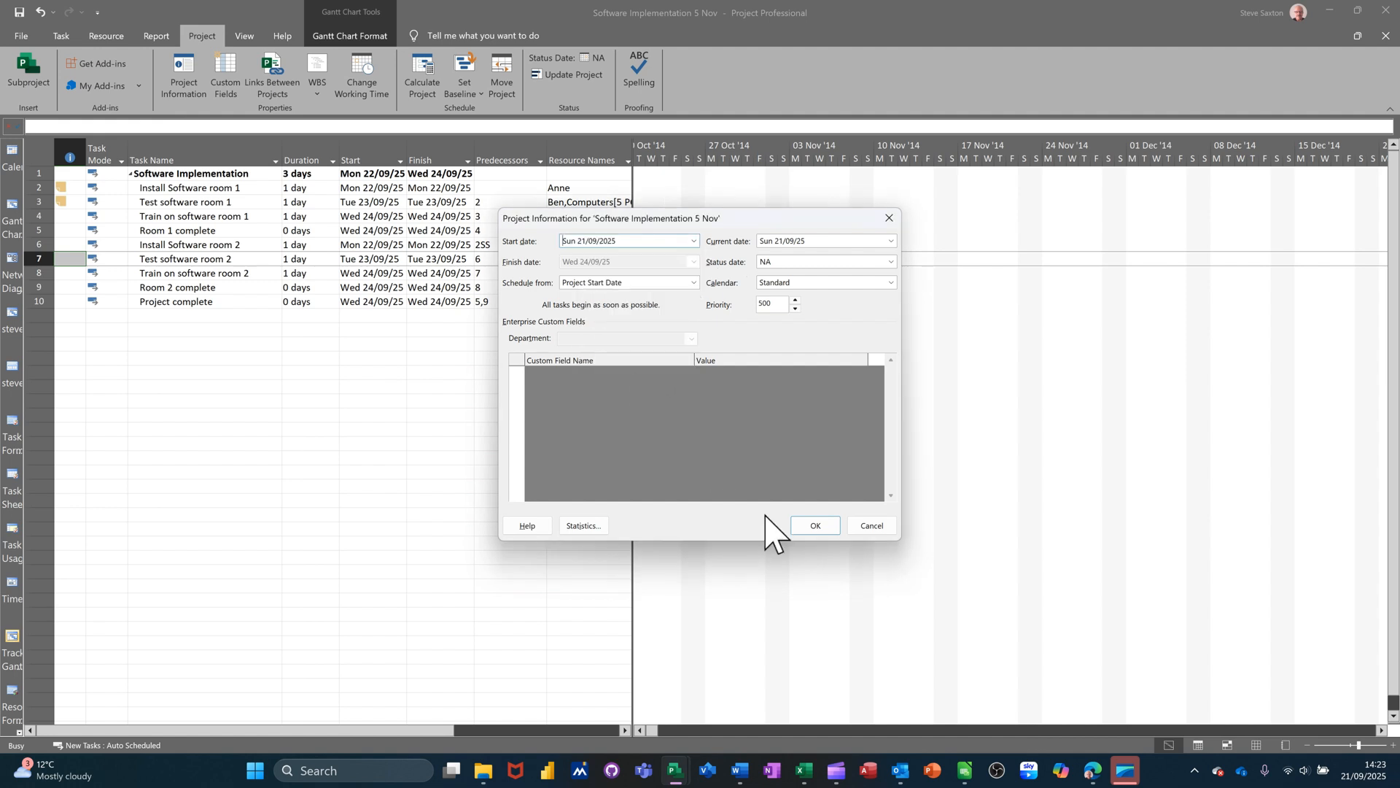
{"action": "left_click", "coordinate": [811, 526]}
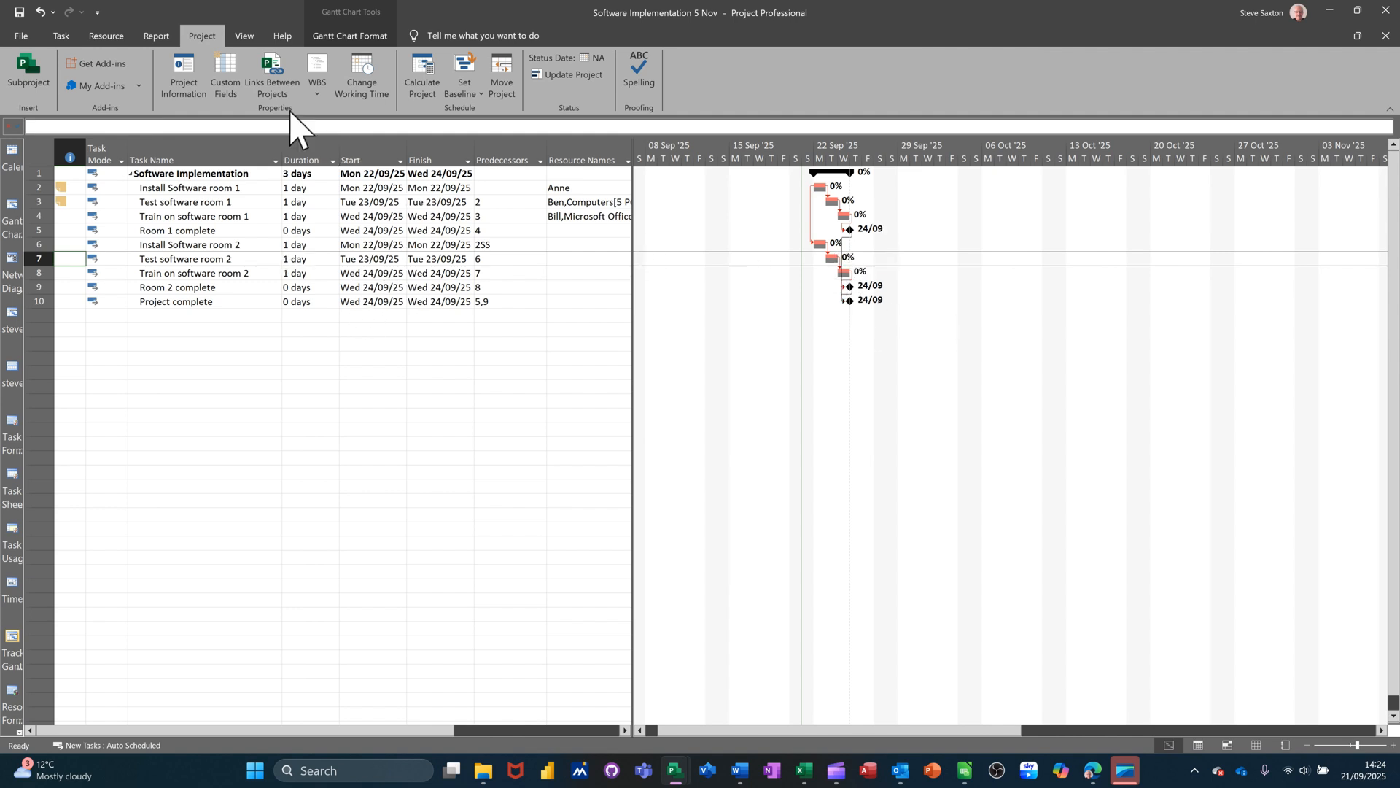
Apply the Tracking table and widen the table area to show every column up to Add New Column.
{"action": "left_click", "coordinate": [245, 43]}
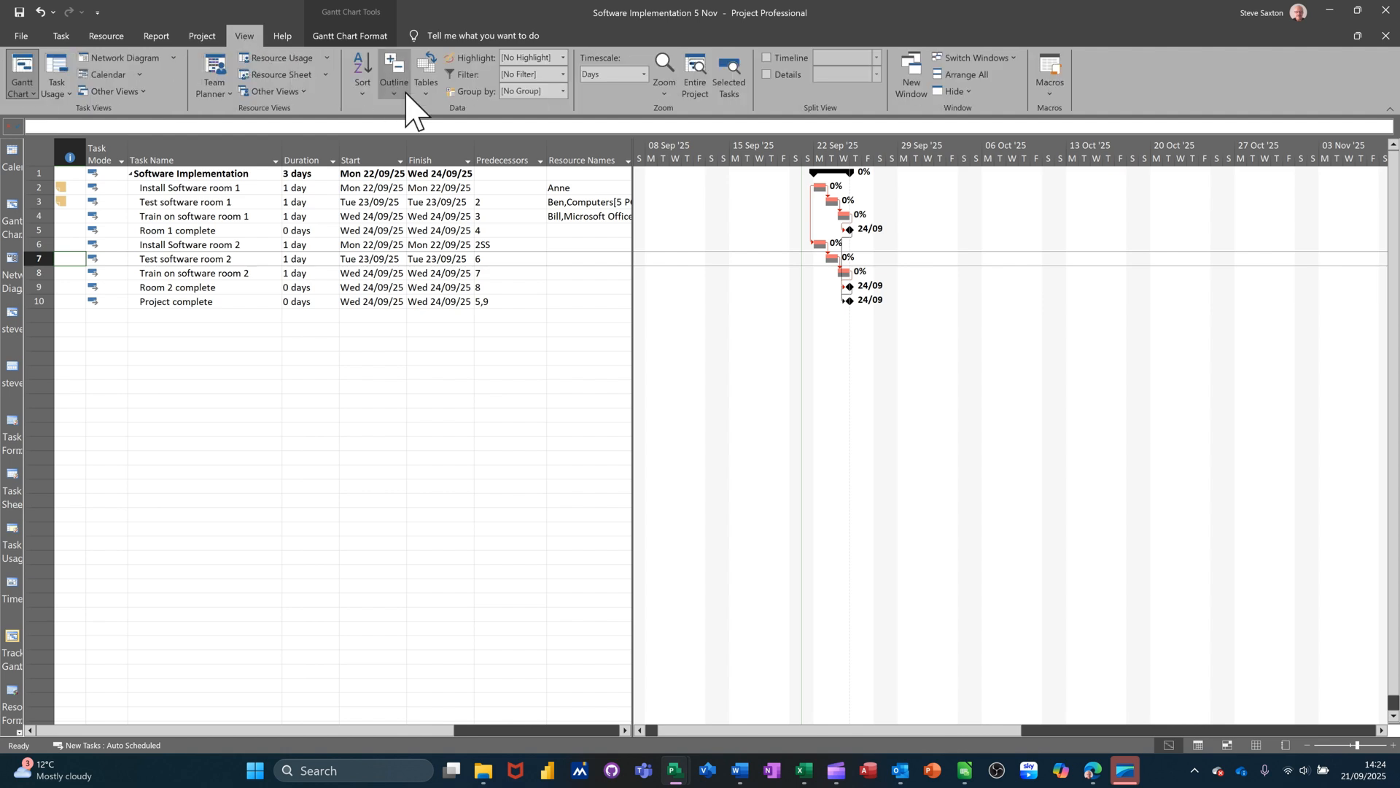
{"action": "left_click", "coordinate": [426, 84]}
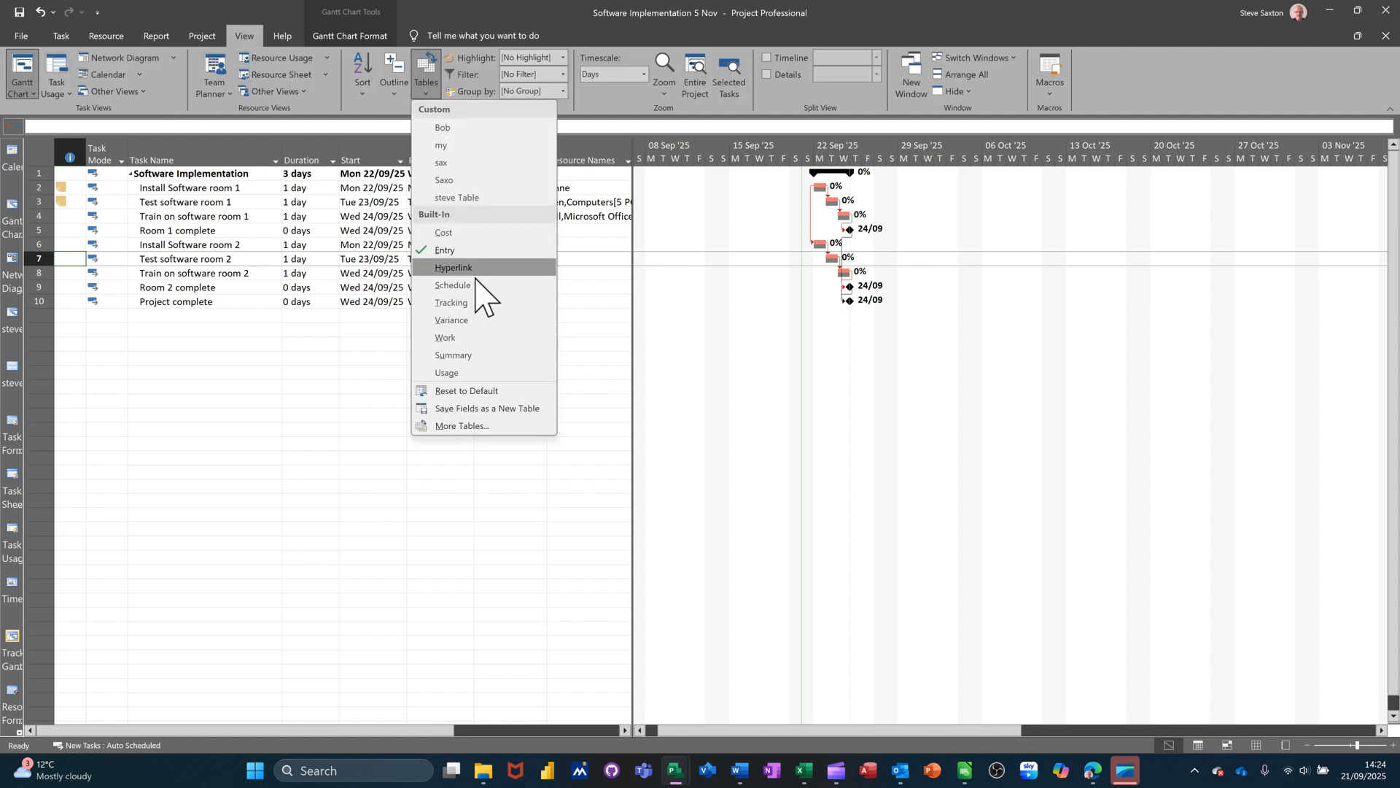
{"action": "left_click", "coordinate": [452, 303]}
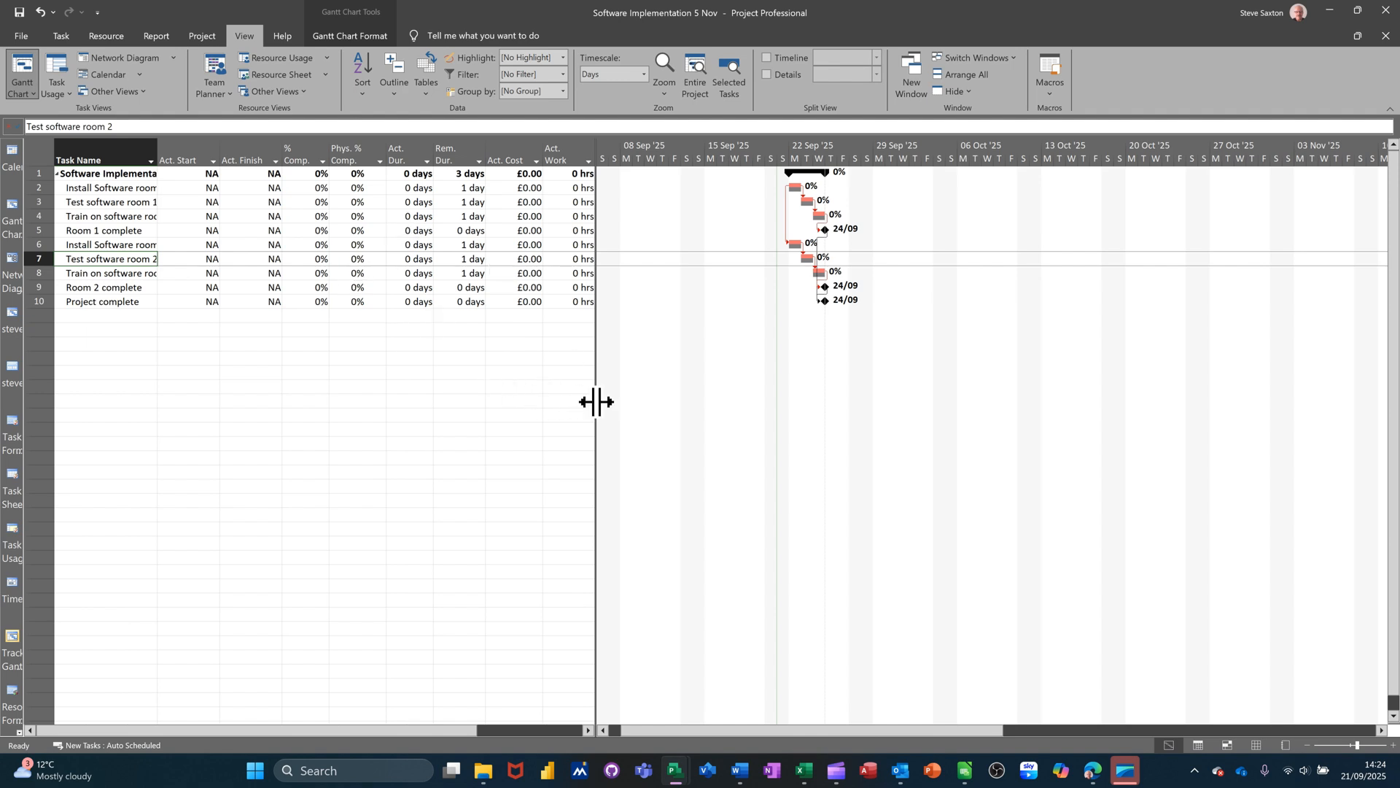
{"action": "left_click_drag", "start_coordinate": [596, 401], "coordinate": [705, 387]}
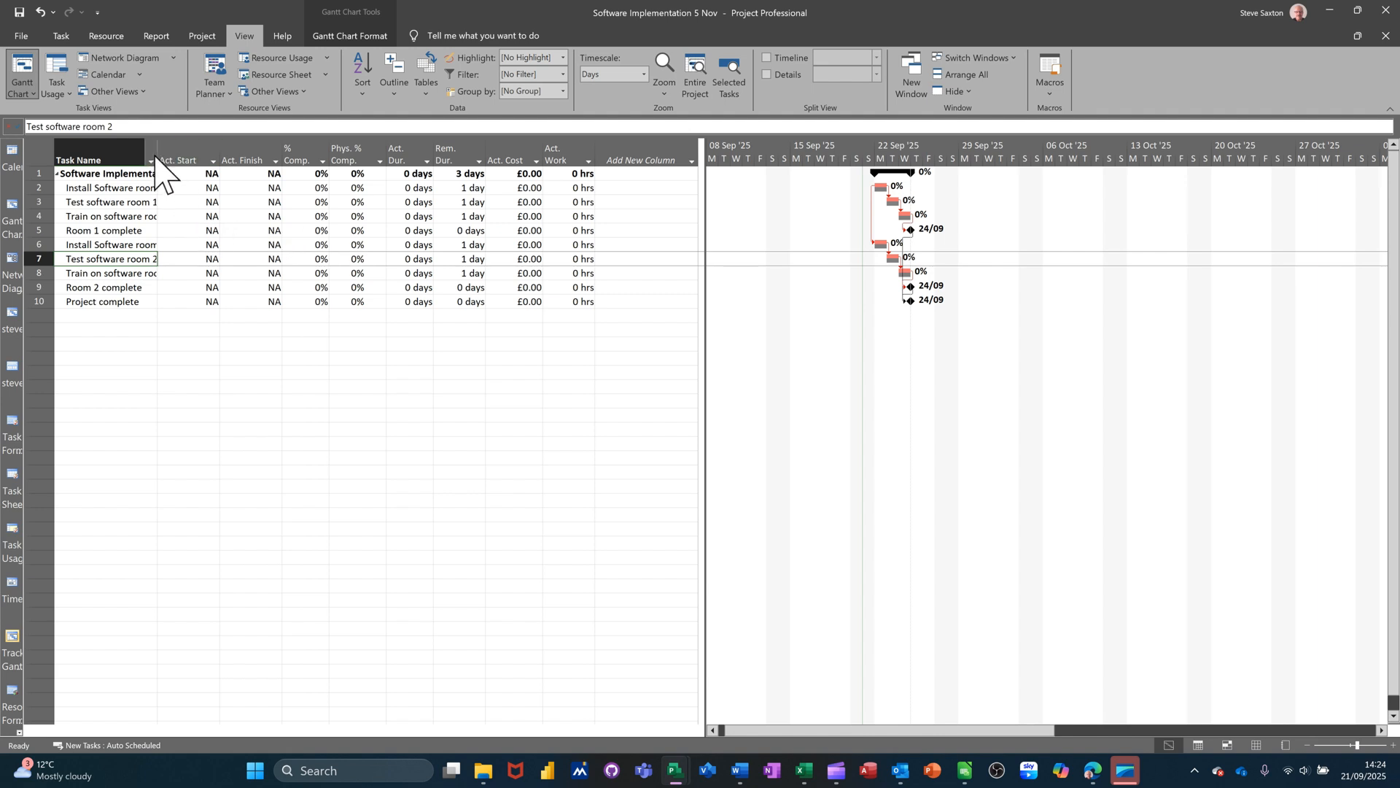
Fit the Task Name column to its contents and remove the Phys. % Comp. column.
{"action": "double_click", "coordinate": [156, 149]}
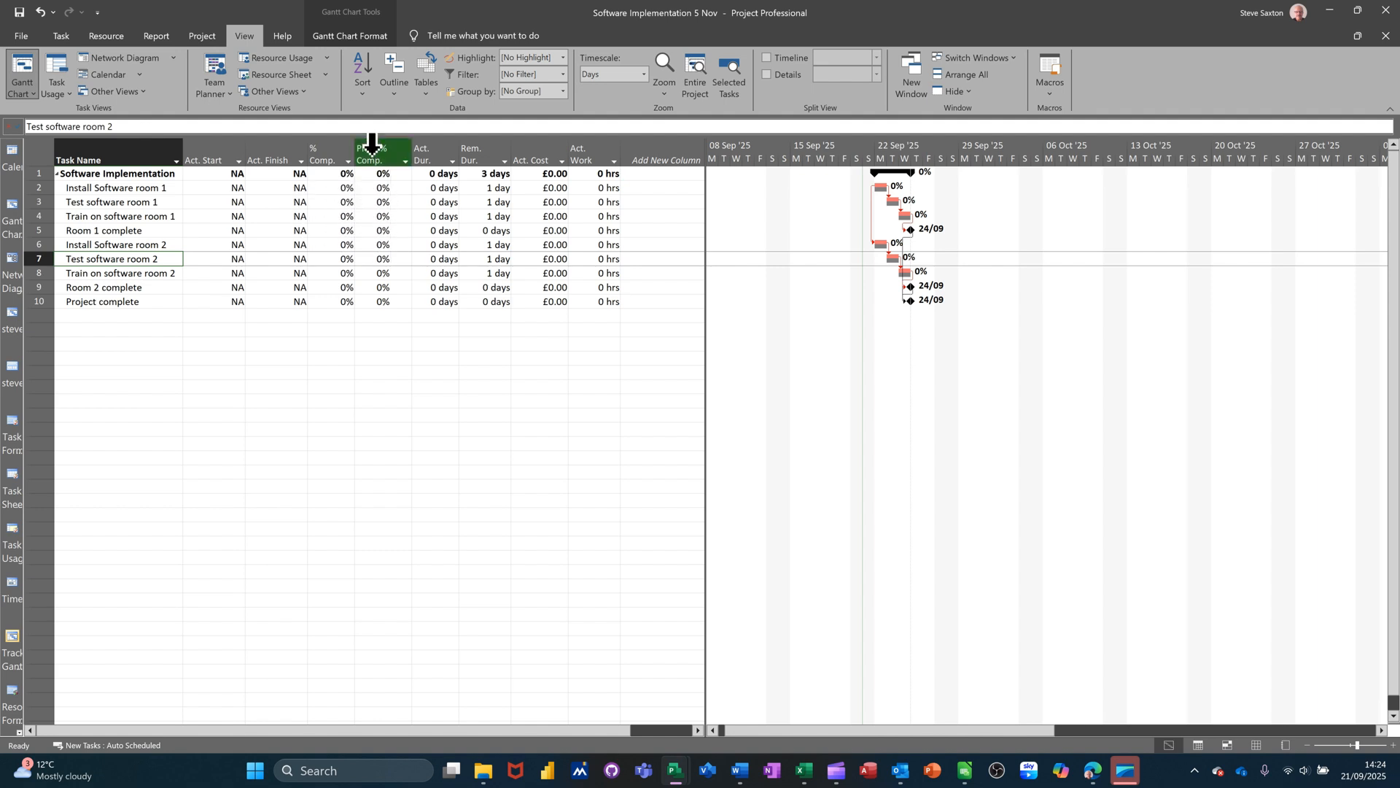
{"action": "left_click", "coordinate": [372, 146]}
{"action": "key", "text": "Delete"}
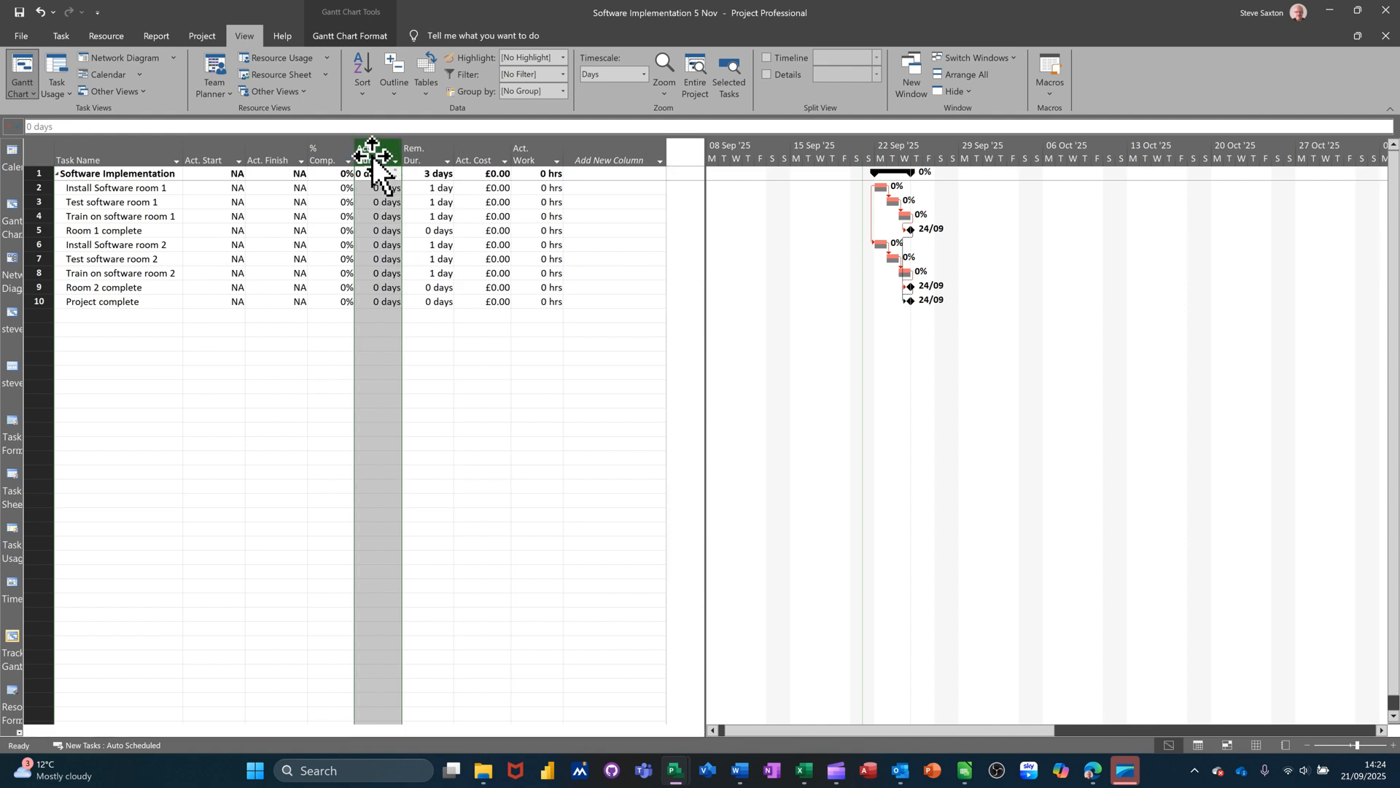
Set the actual duration of Install Software room 1 to 2 days.
{"action": "left_click", "coordinate": [334, 188]}
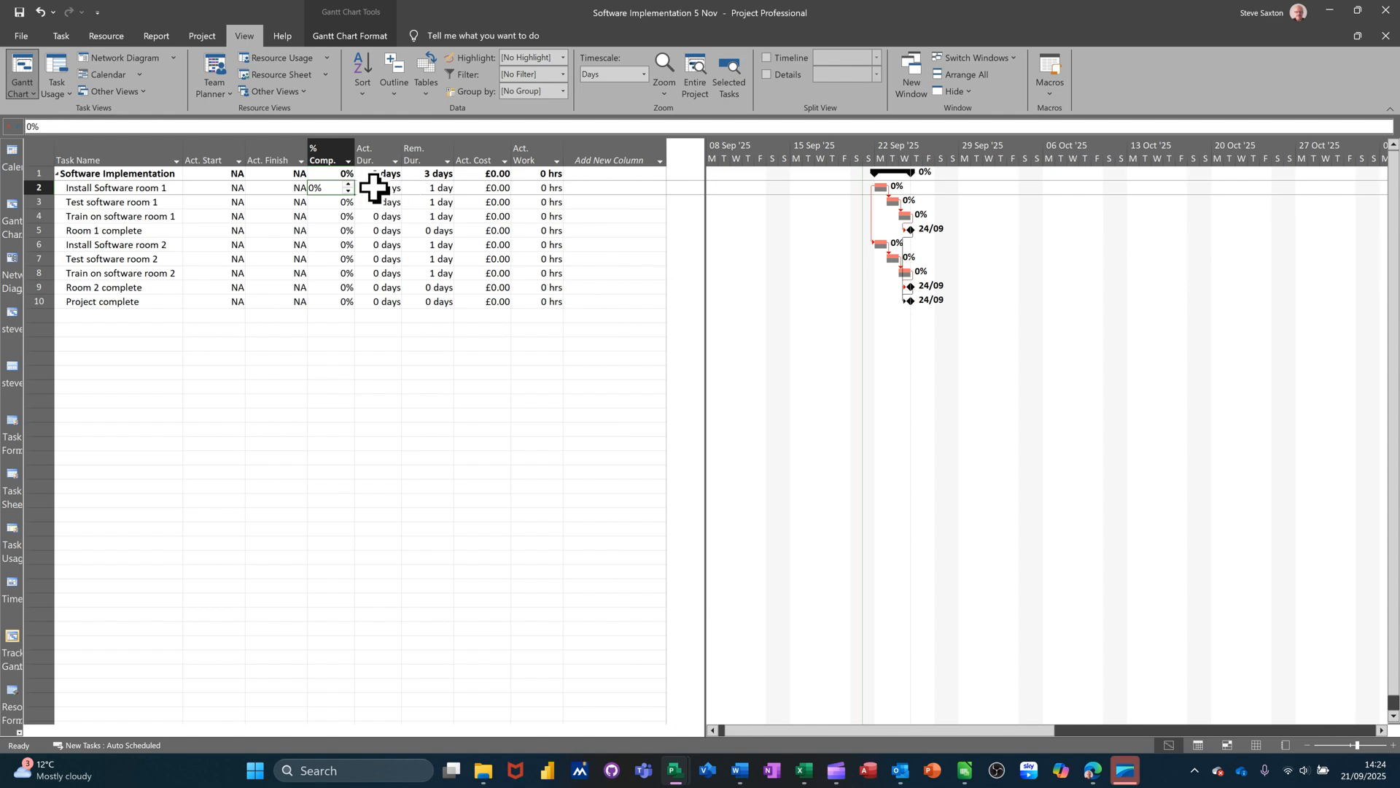
{"action": "left_click", "coordinate": [381, 190]}
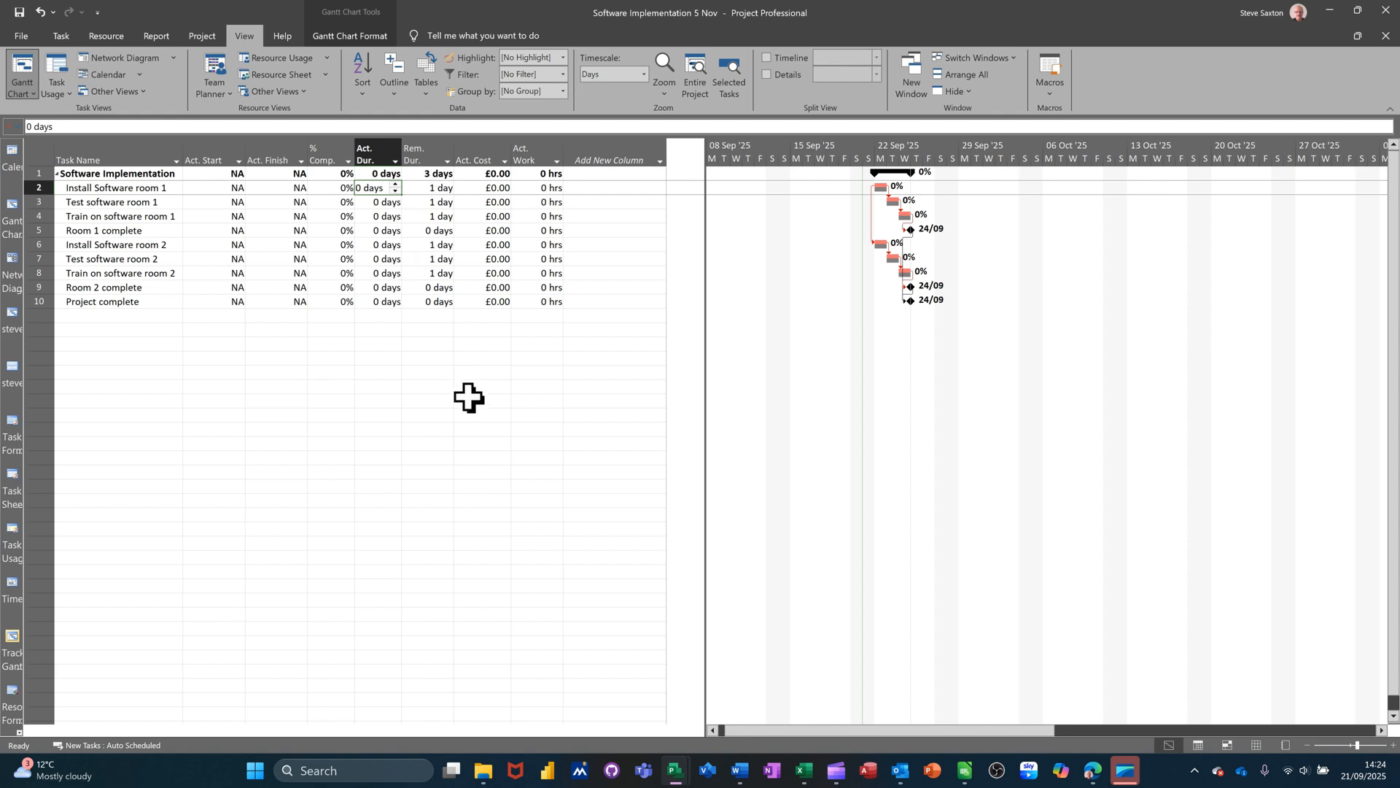
{"action": "type", "text": "2"}
{"action": "left_click", "coordinate": [391, 332]}
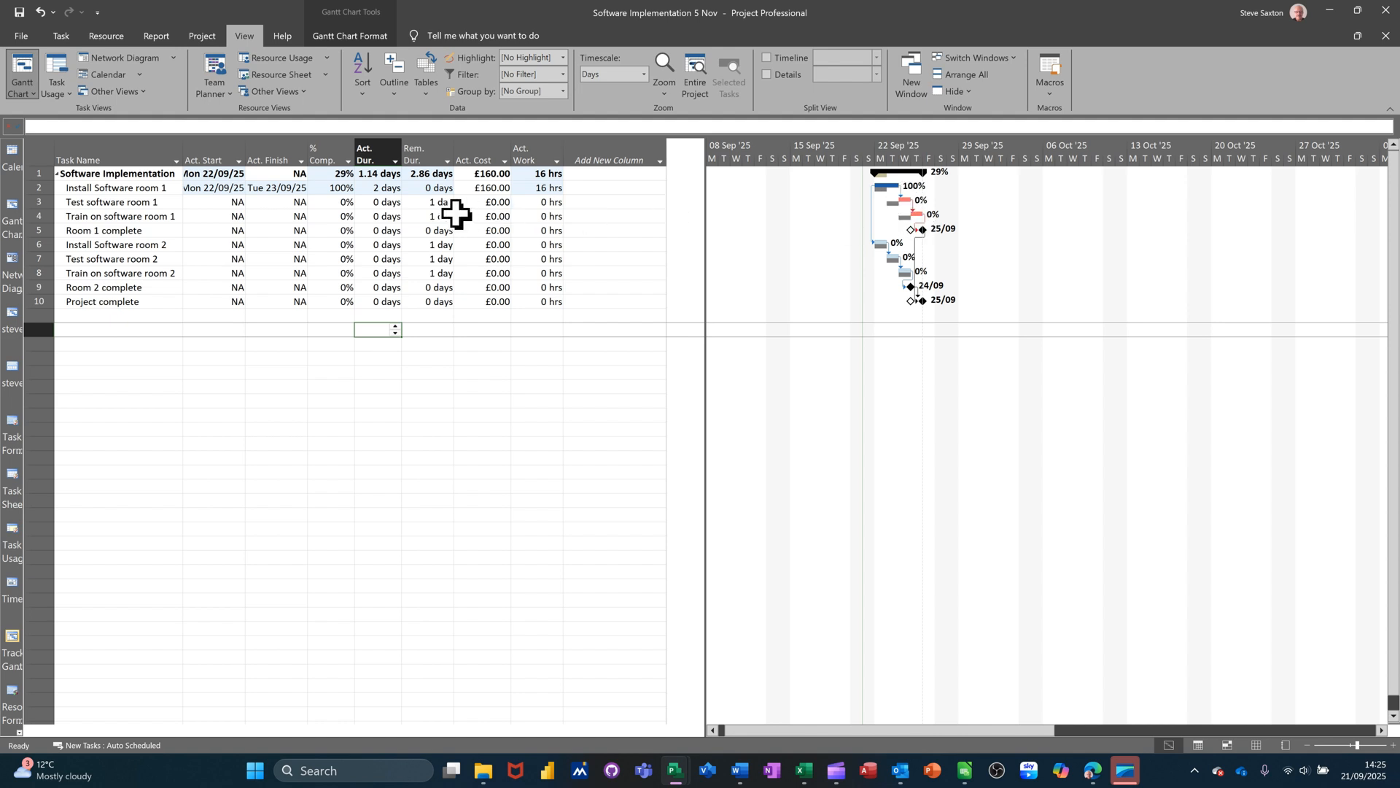
Set the actual durations of Test software room 1 to 2 days and Train on software room 1 to 3 days.
{"action": "left_click", "coordinate": [398, 203]}
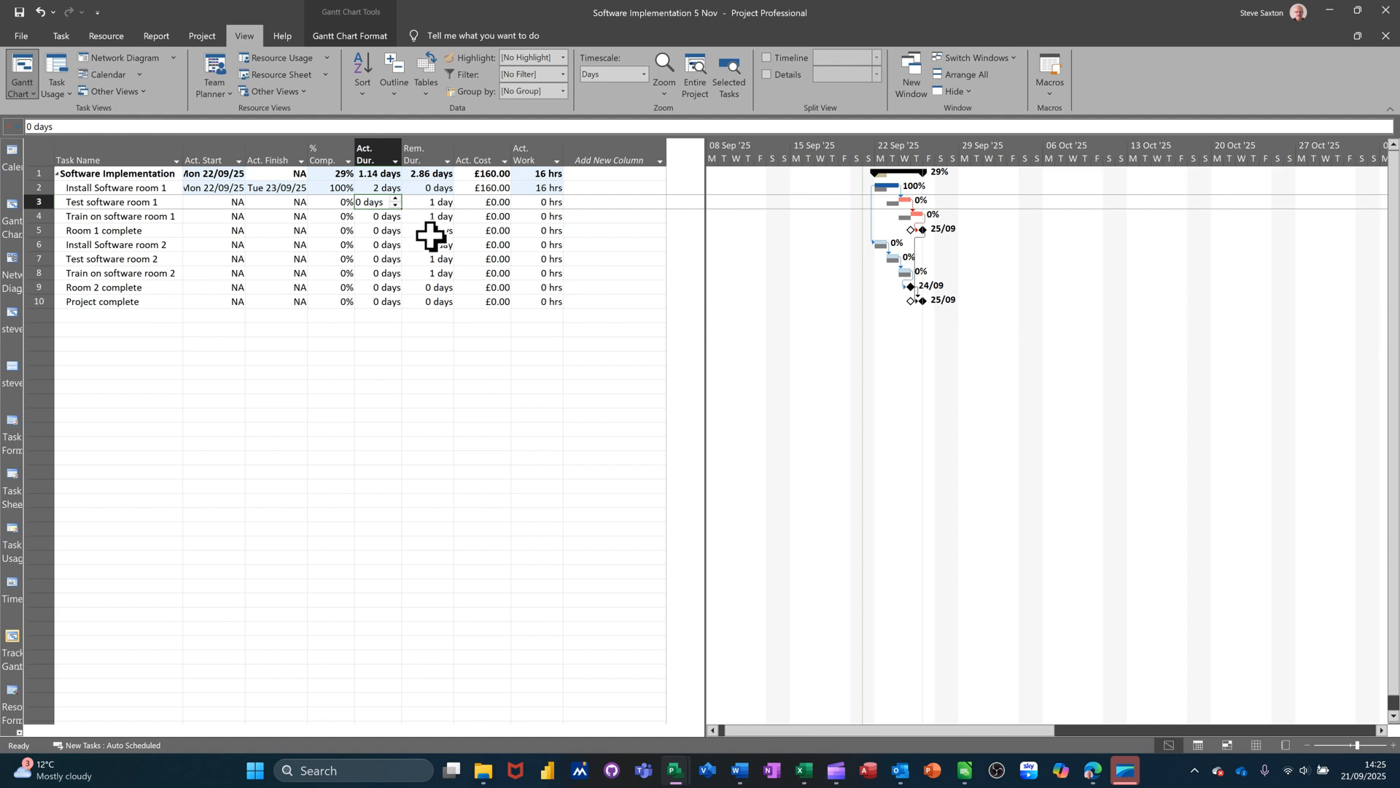
{"action": "type", "text": "2"}
{"action": "left_click", "coordinate": [418, 235]}
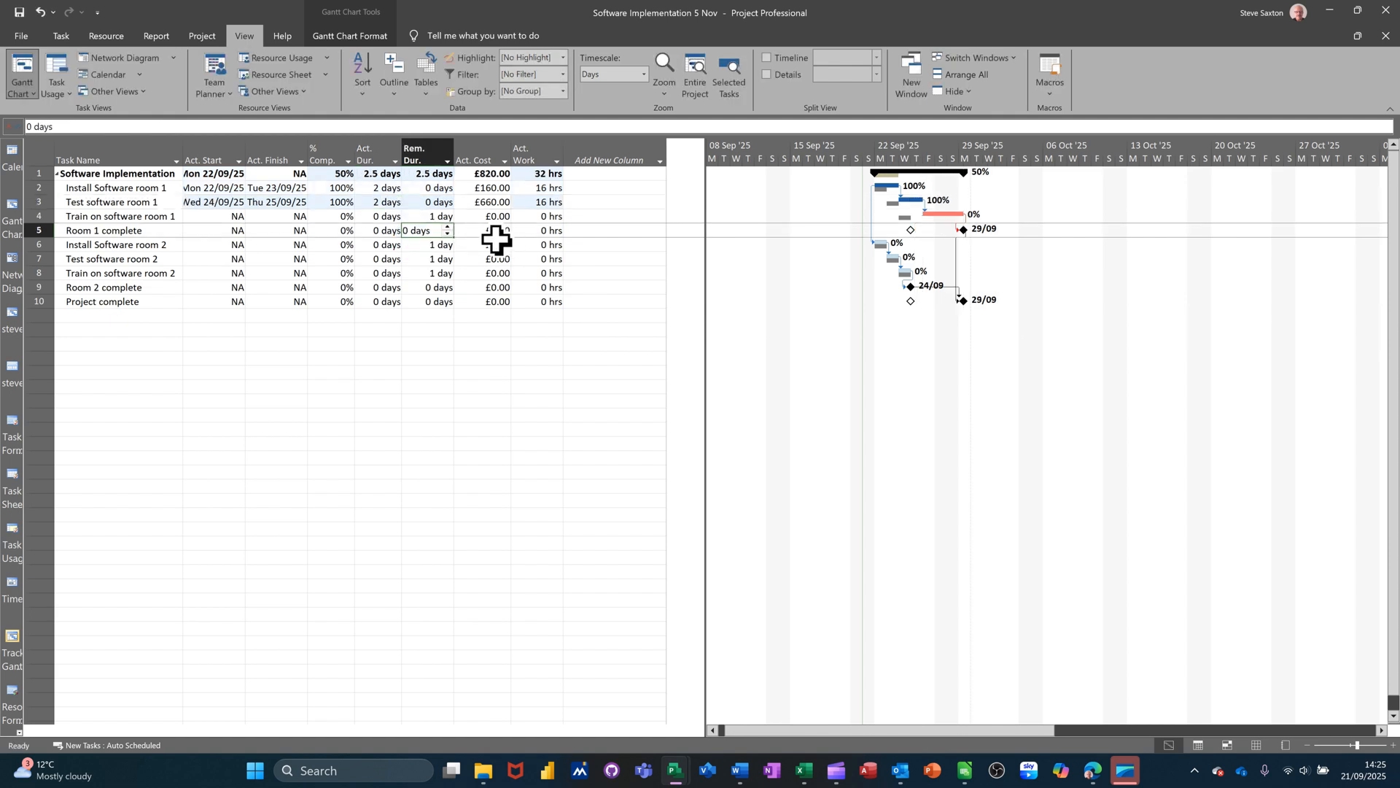
{"action": "left_click", "coordinate": [379, 217]}
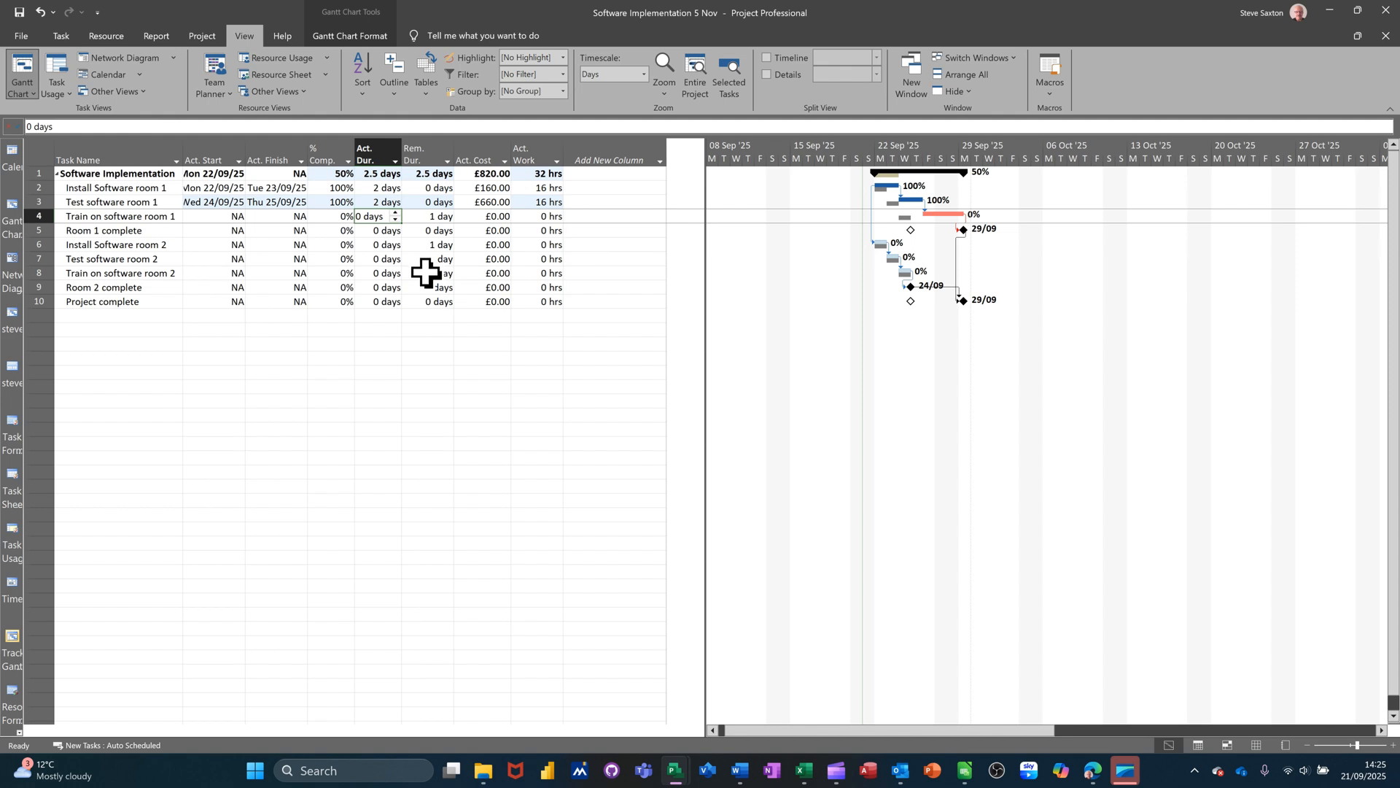
{"action": "type", "text": "3"}
{"action": "left_click", "coordinate": [428, 343]}
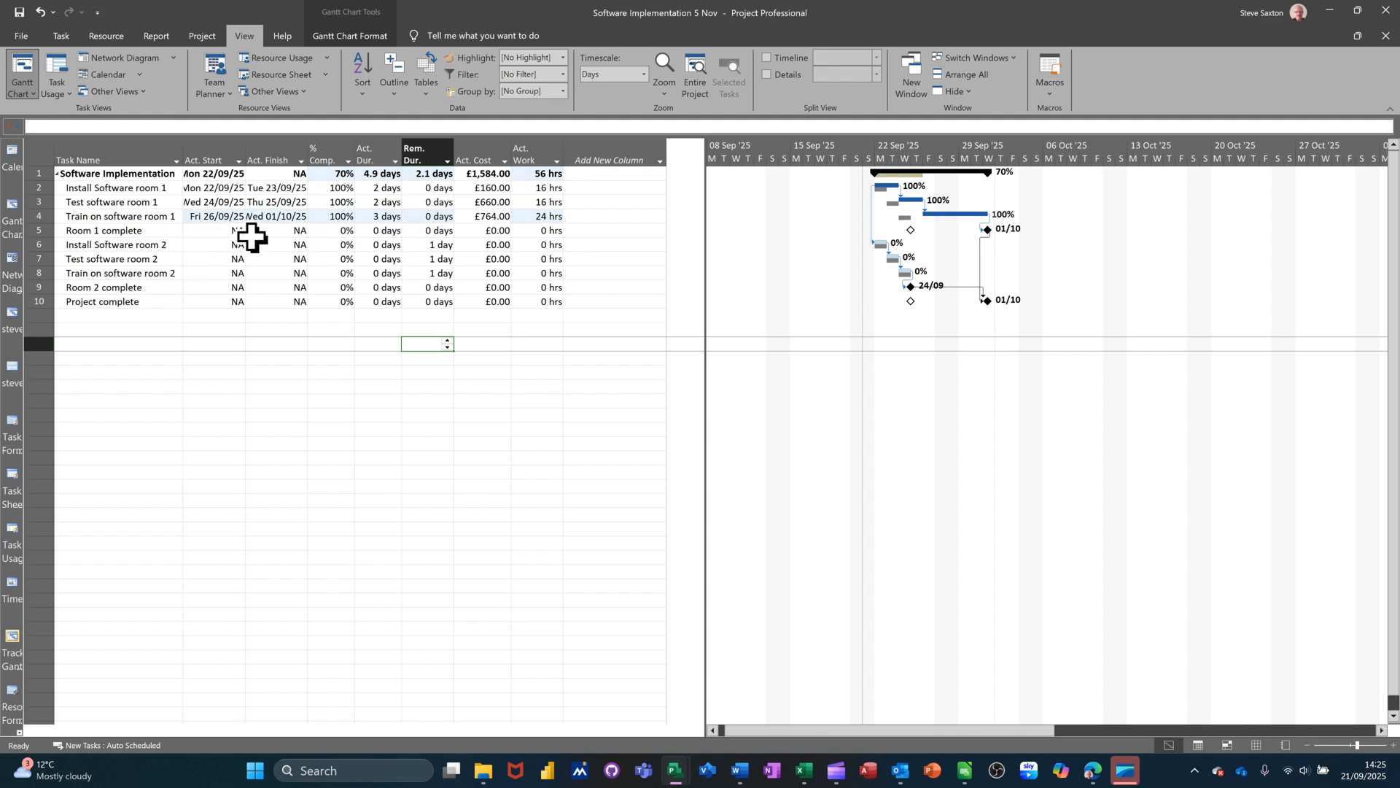
Mark the Room 1 complete milestone as 100% complete.
{"action": "left_click", "coordinate": [327, 232]}
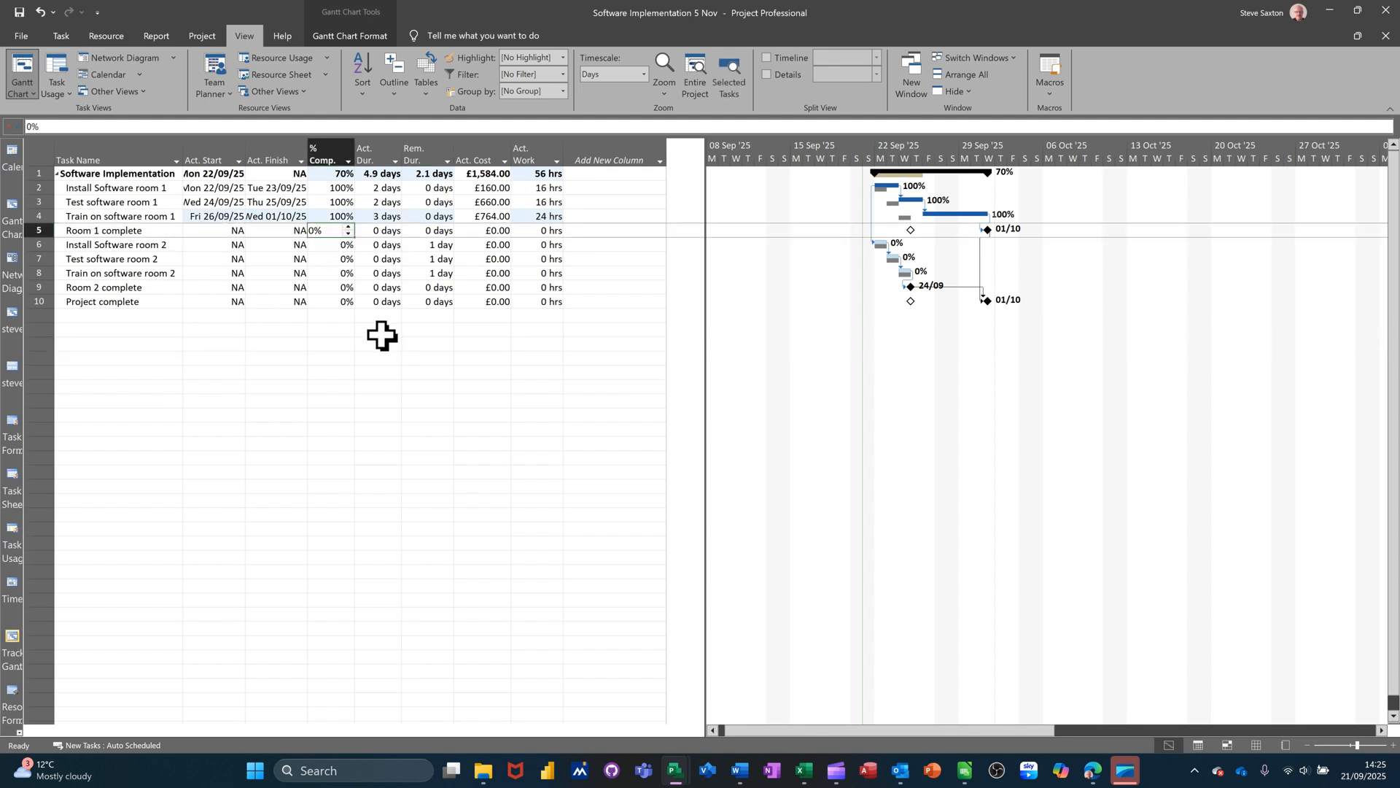
{"action": "type", "text": "100"}
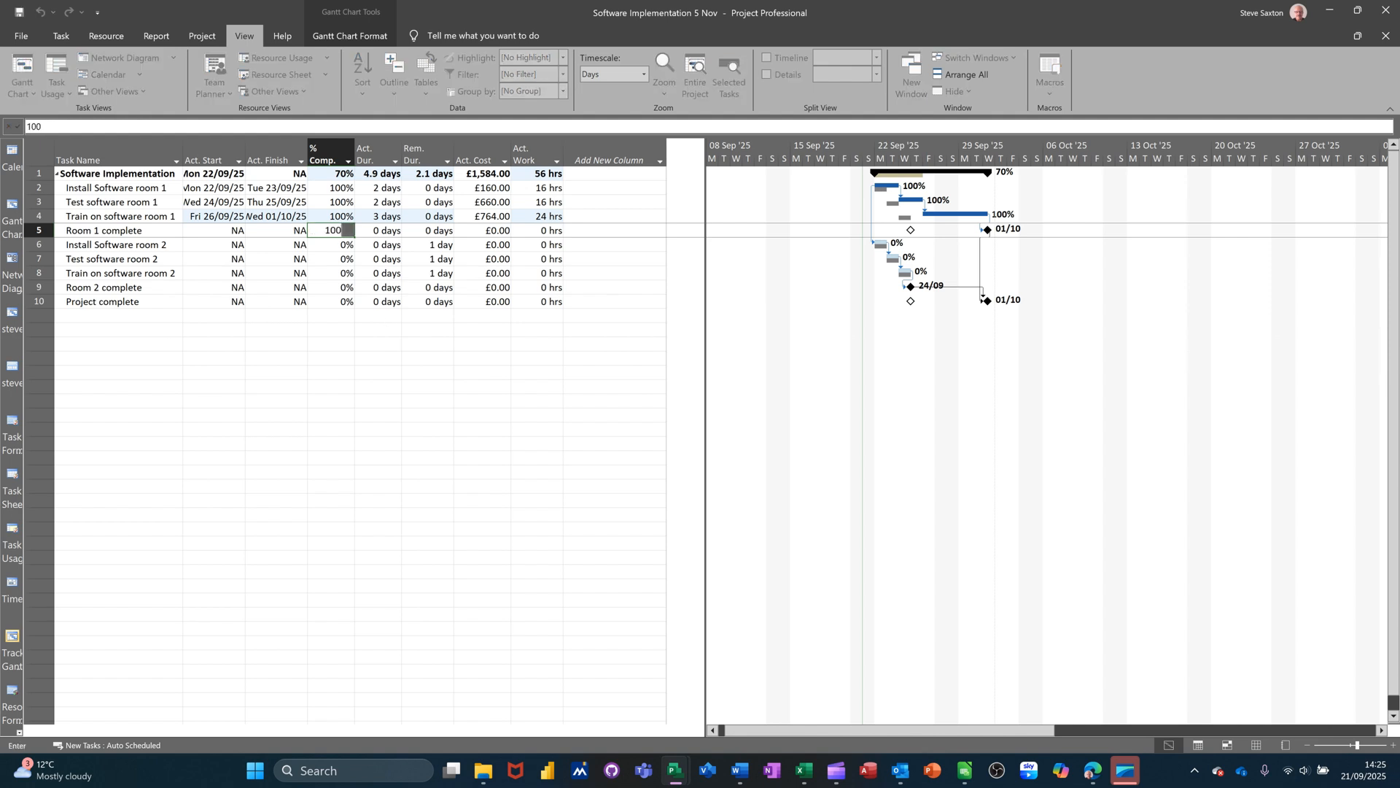
{"action": "left_click", "coordinate": [405, 301]}
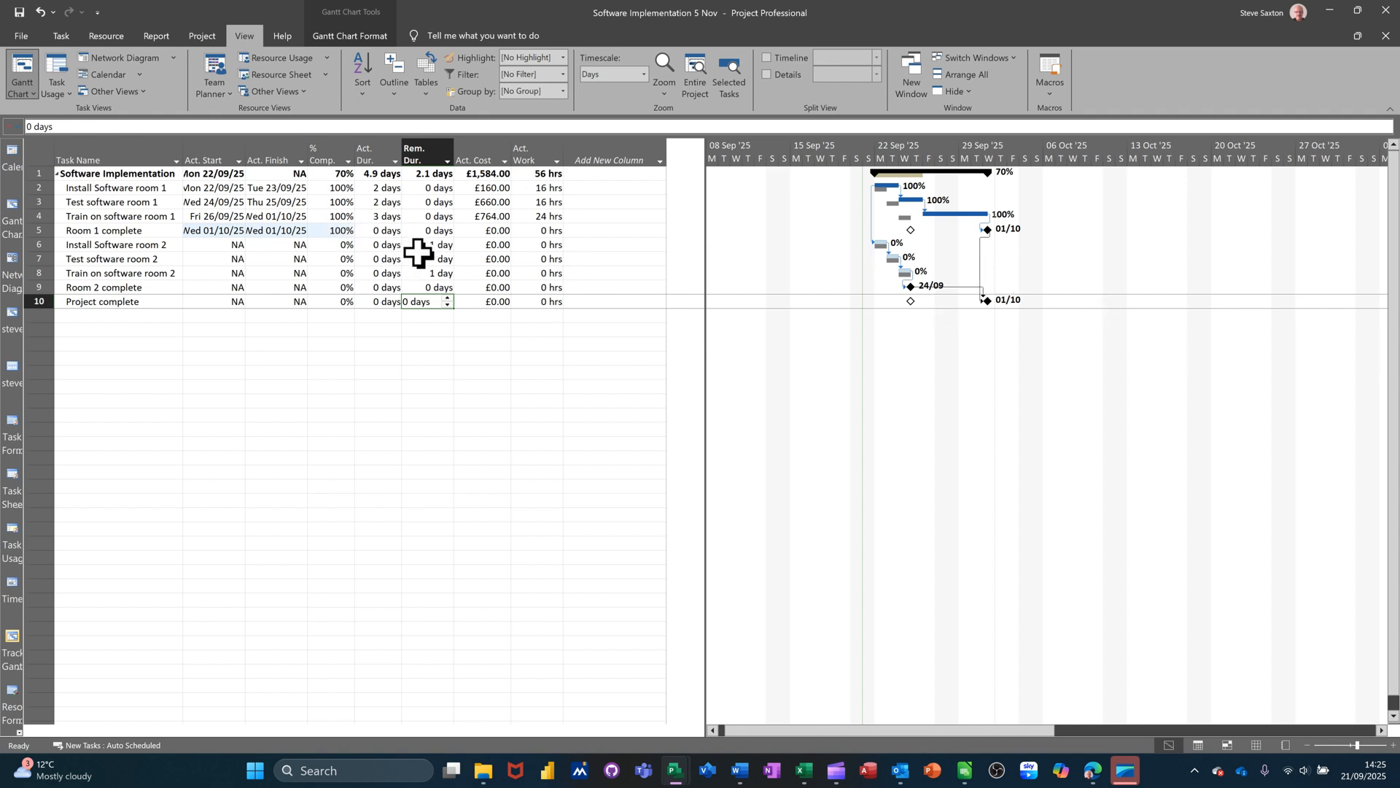
Set Install Software room 2 to an actual duration of 0.5 days and a remaining duration of 0 days.
{"action": "left_click", "coordinate": [379, 244]}
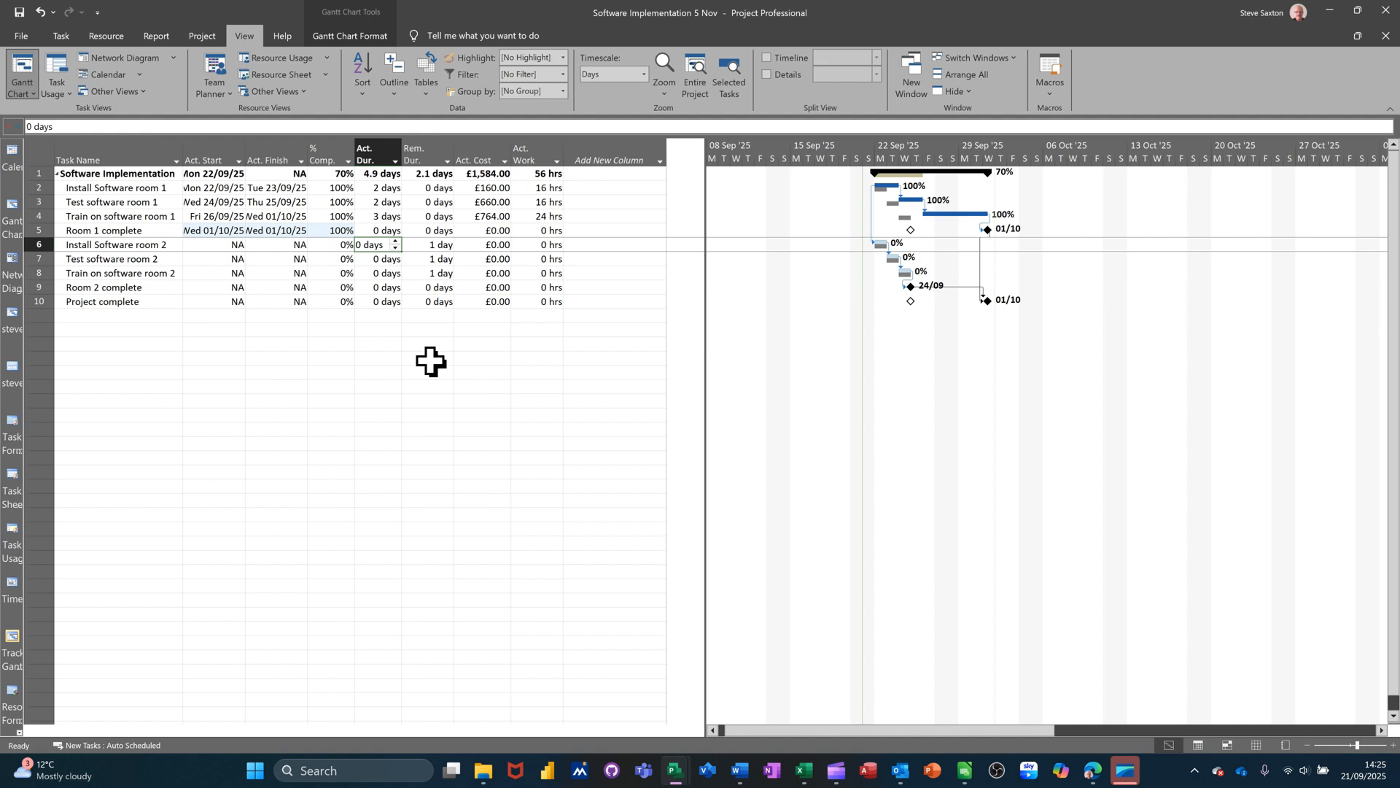
{"action": "type", "text": ".5"}
{"action": "left_click", "coordinate": [444, 320]}
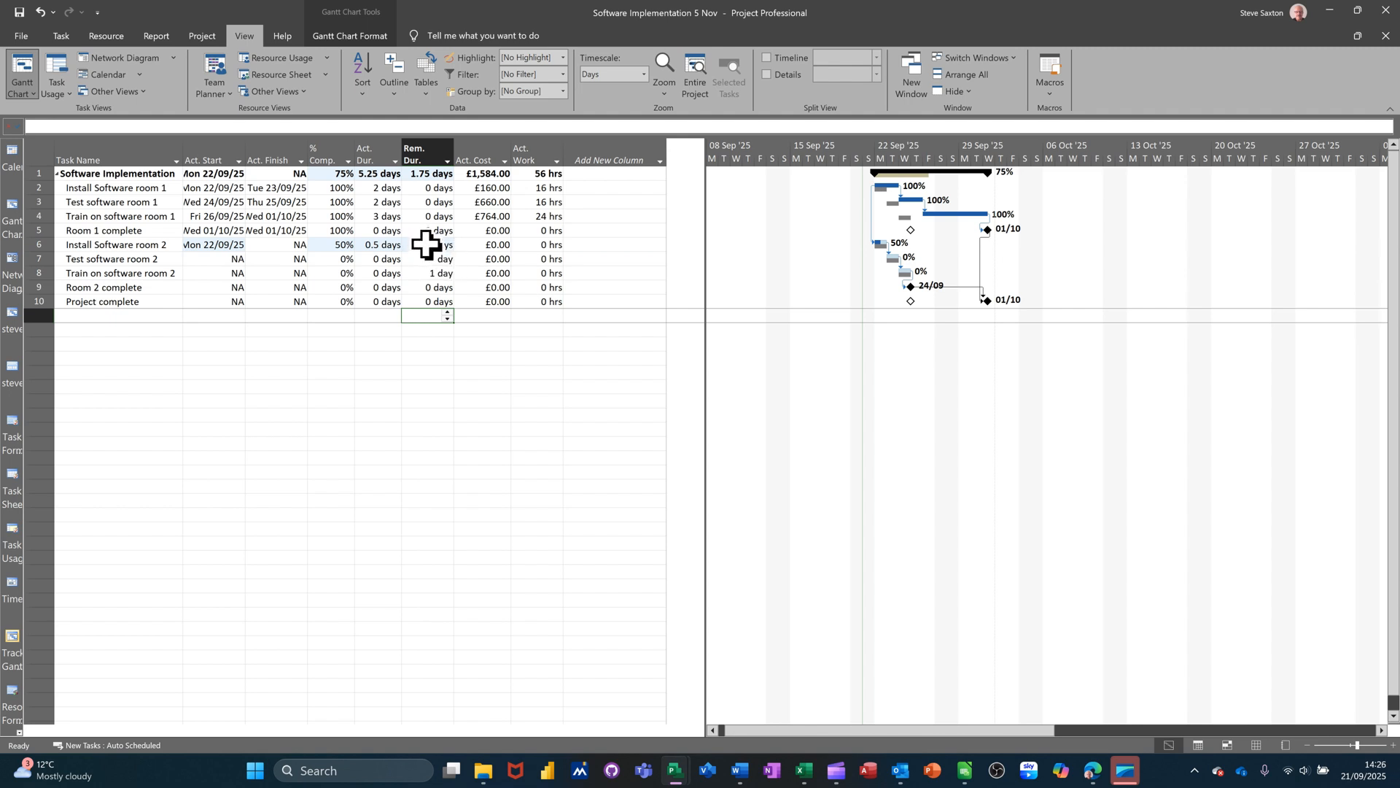
{"action": "left_click", "coordinate": [426, 244]}
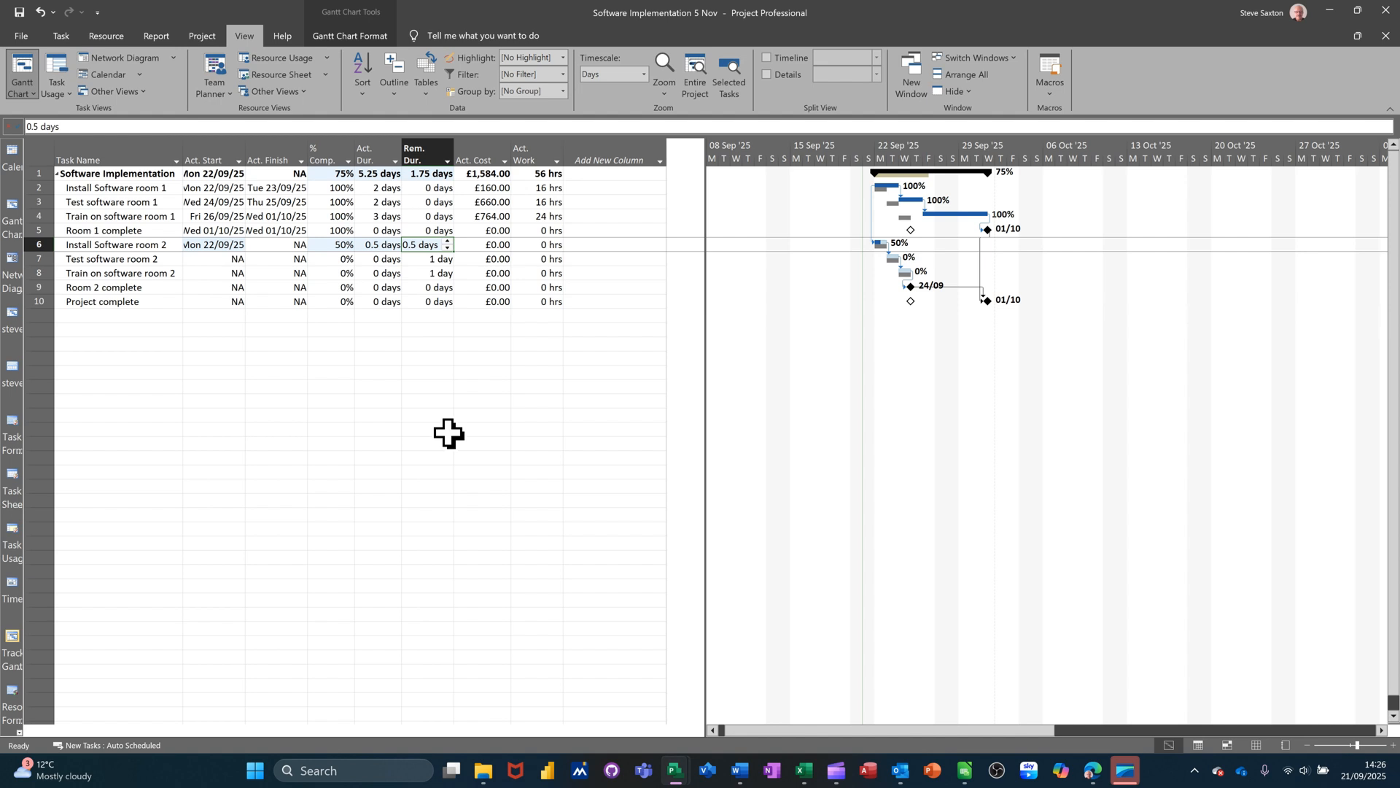
{"action": "type", "text": "0"}
{"action": "left_click", "coordinate": [460, 357]}
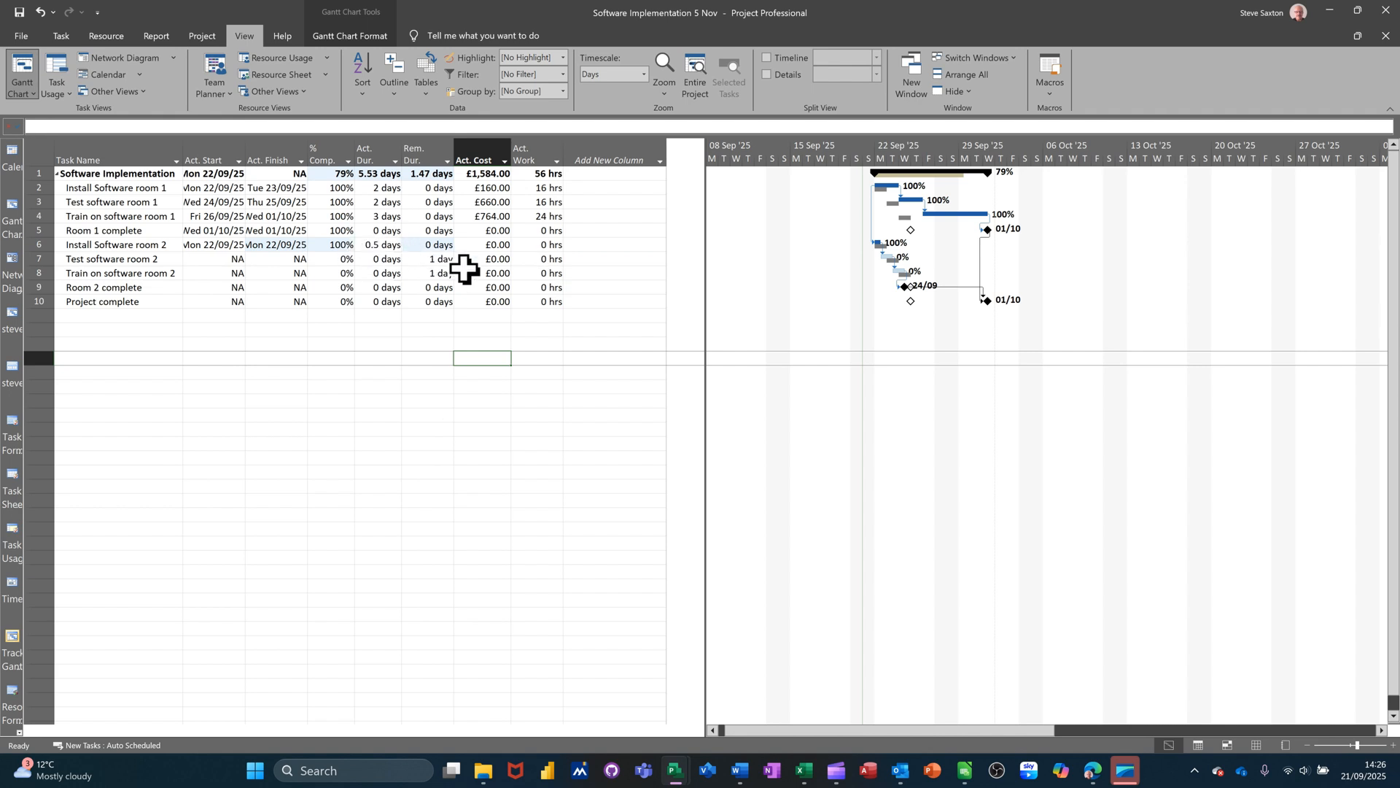
Set the actual finish date of Test software room 2 to Wed 24/09/25.
{"action": "left_click", "coordinate": [276, 259]}
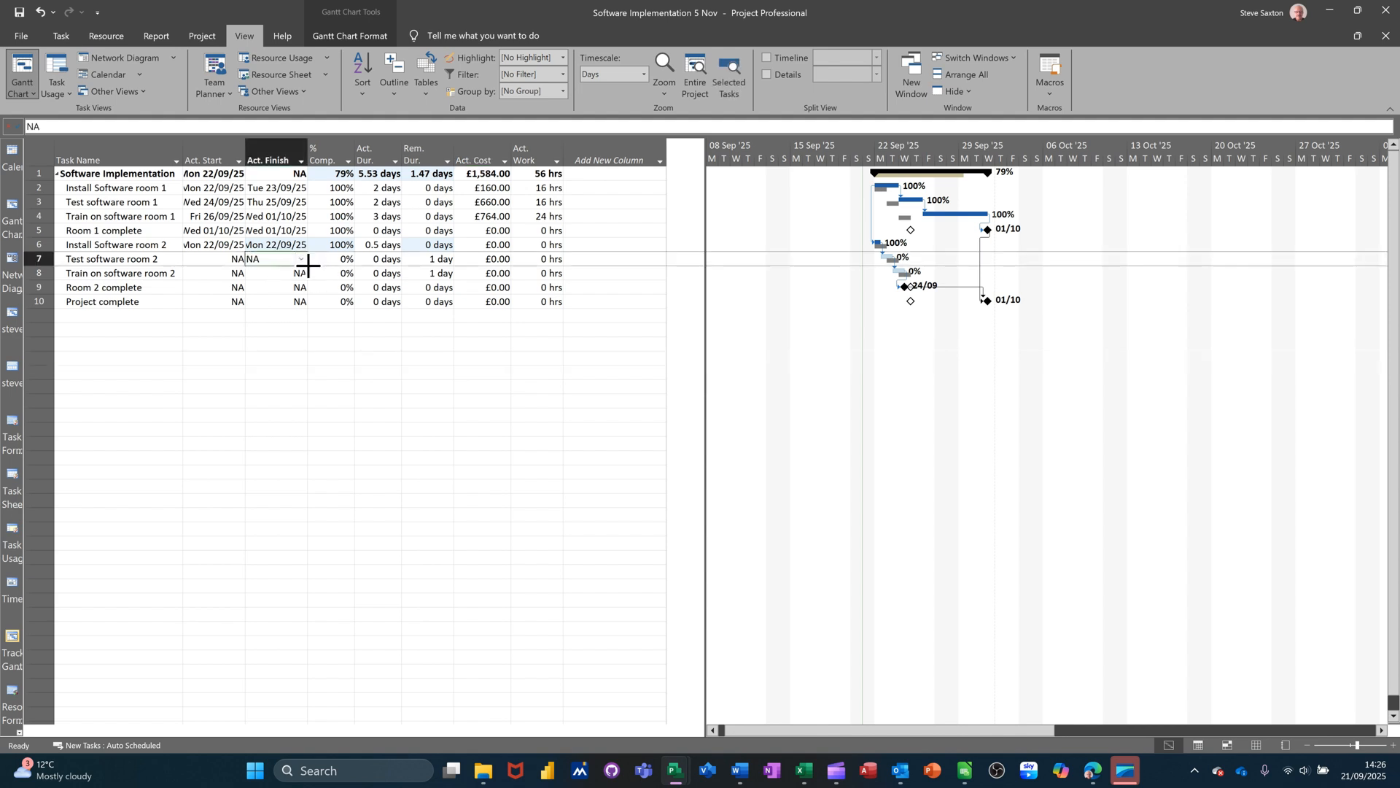
{"action": "left_click", "coordinate": [301, 261]}
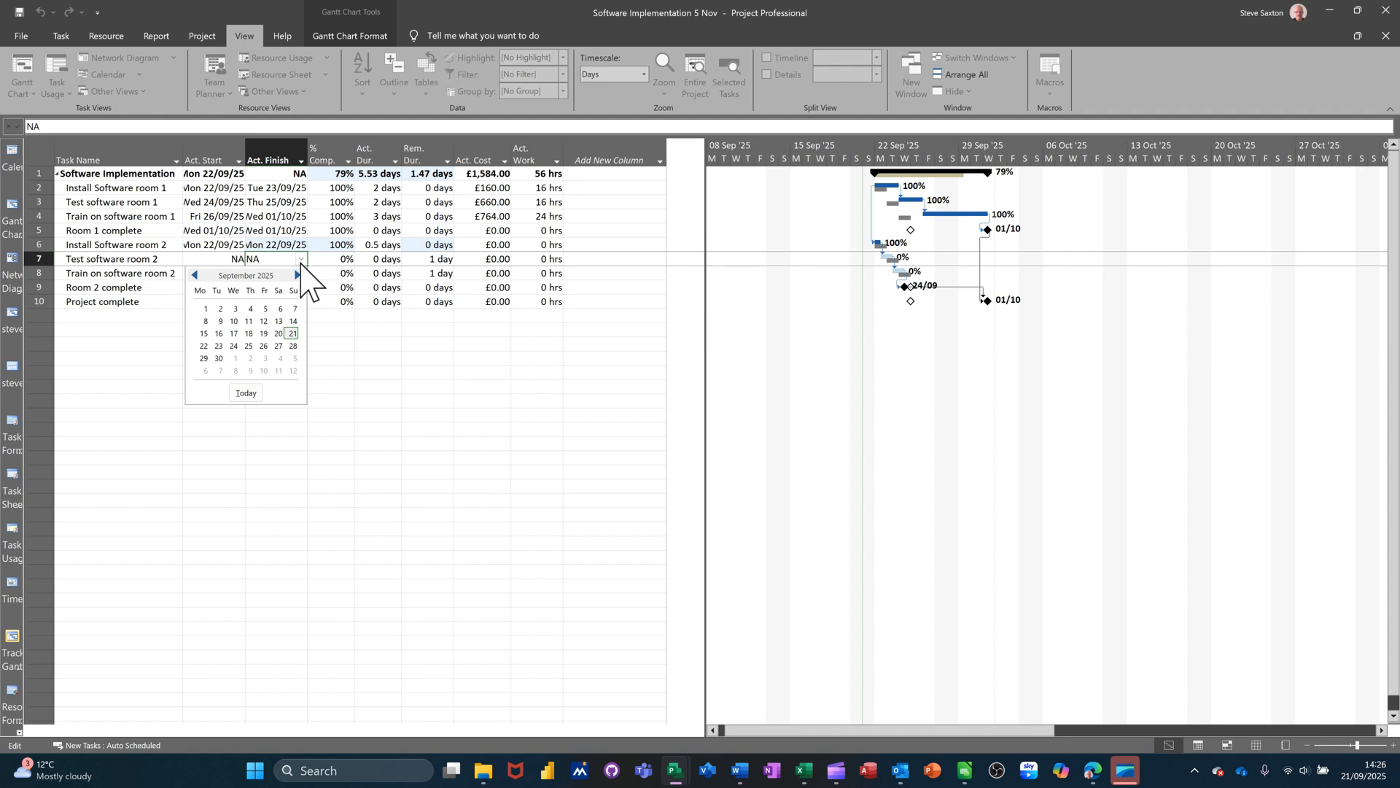
{"action": "left_click", "coordinate": [233, 346]}
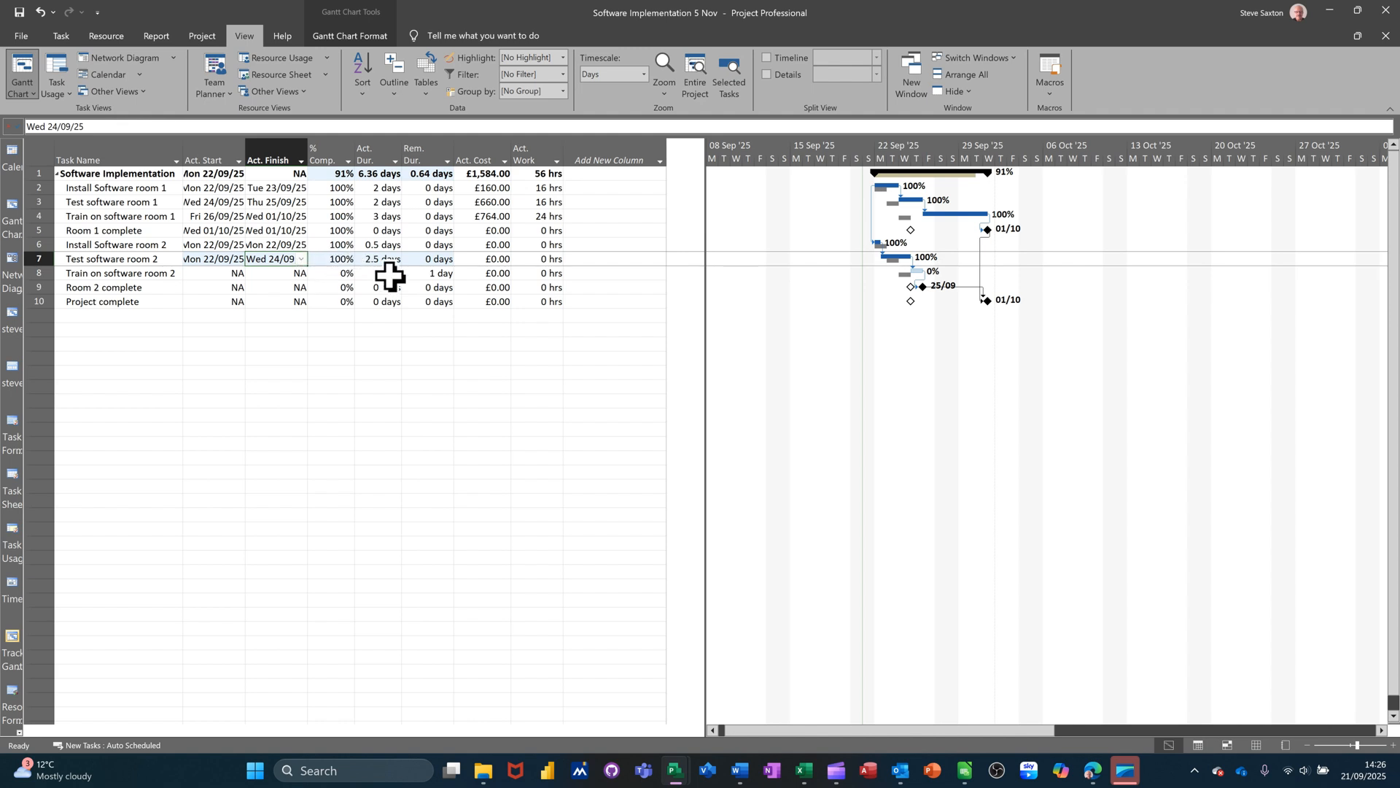
Give Train on software room 2 an actual start of Mon 29/09/25 and an actual duration of 2 days.
{"action": "left_click", "coordinate": [221, 273]}
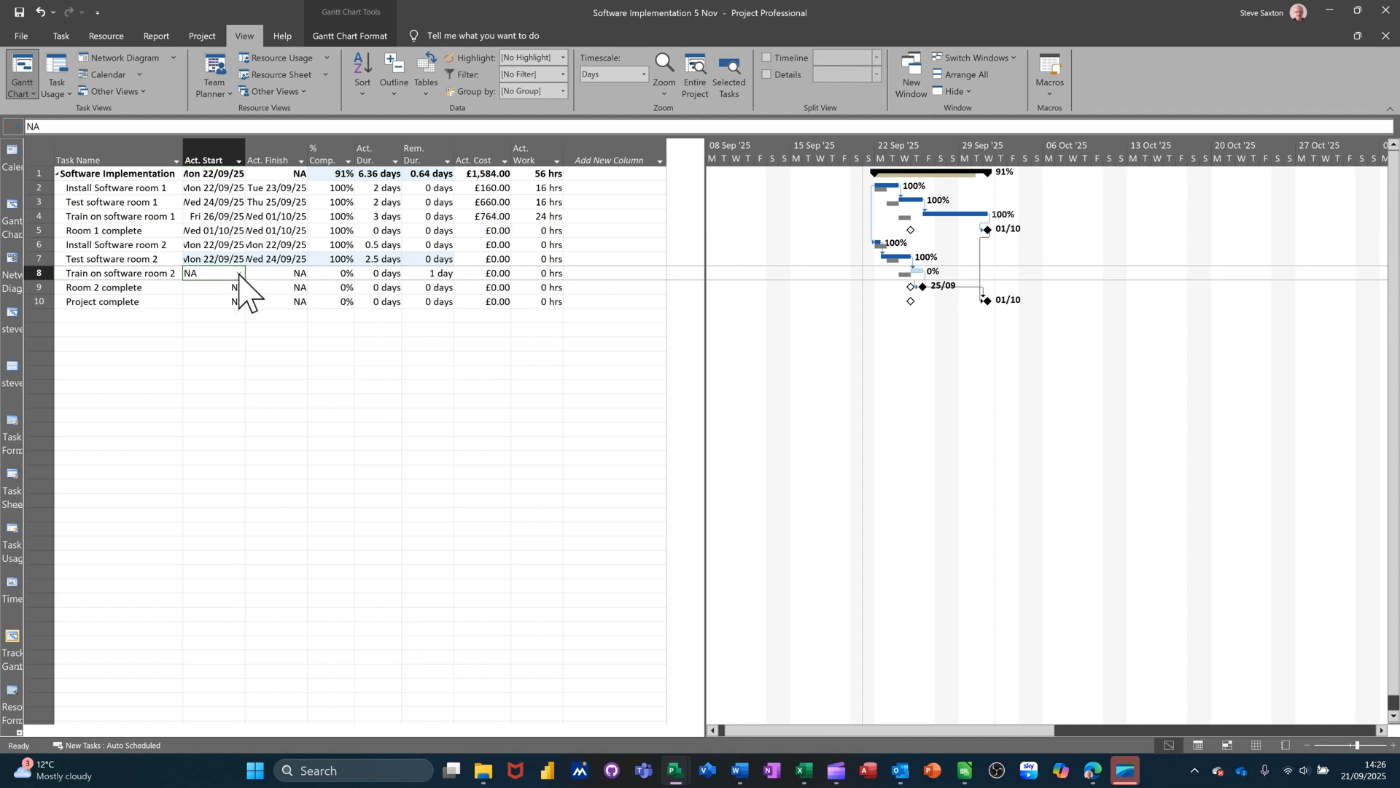
{"action": "left_click", "coordinate": [238, 274]}
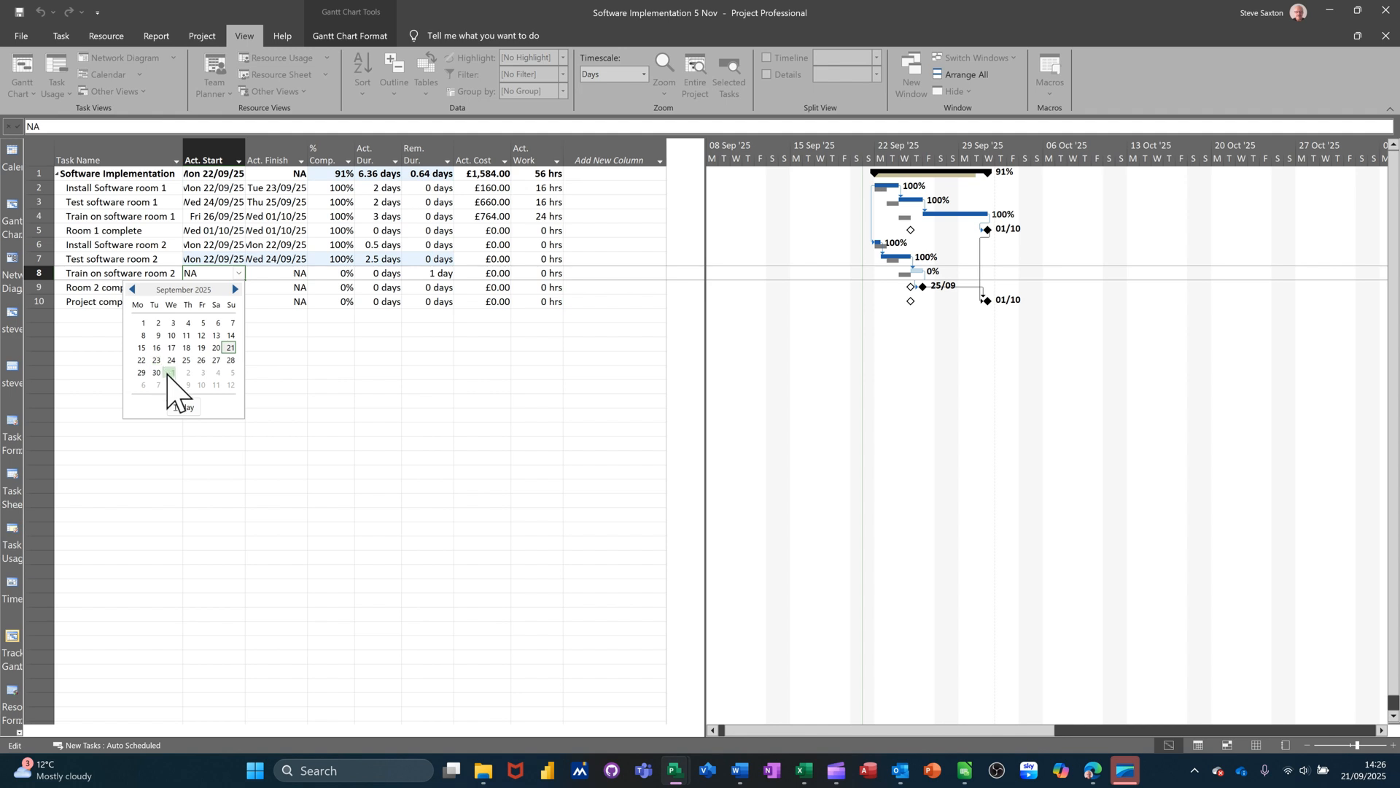
{"action": "left_click", "coordinate": [142, 373]}
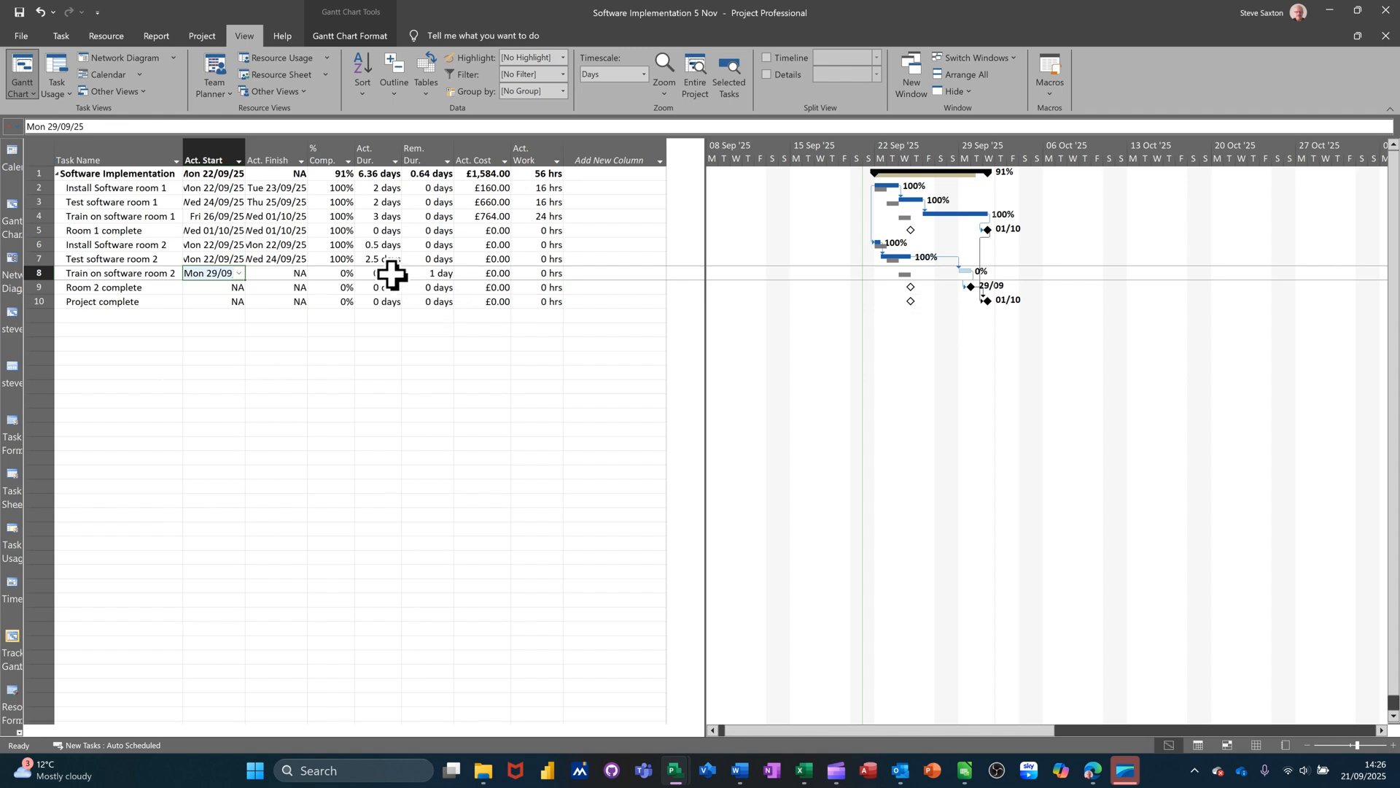
{"action": "left_click", "coordinate": [382, 274]}
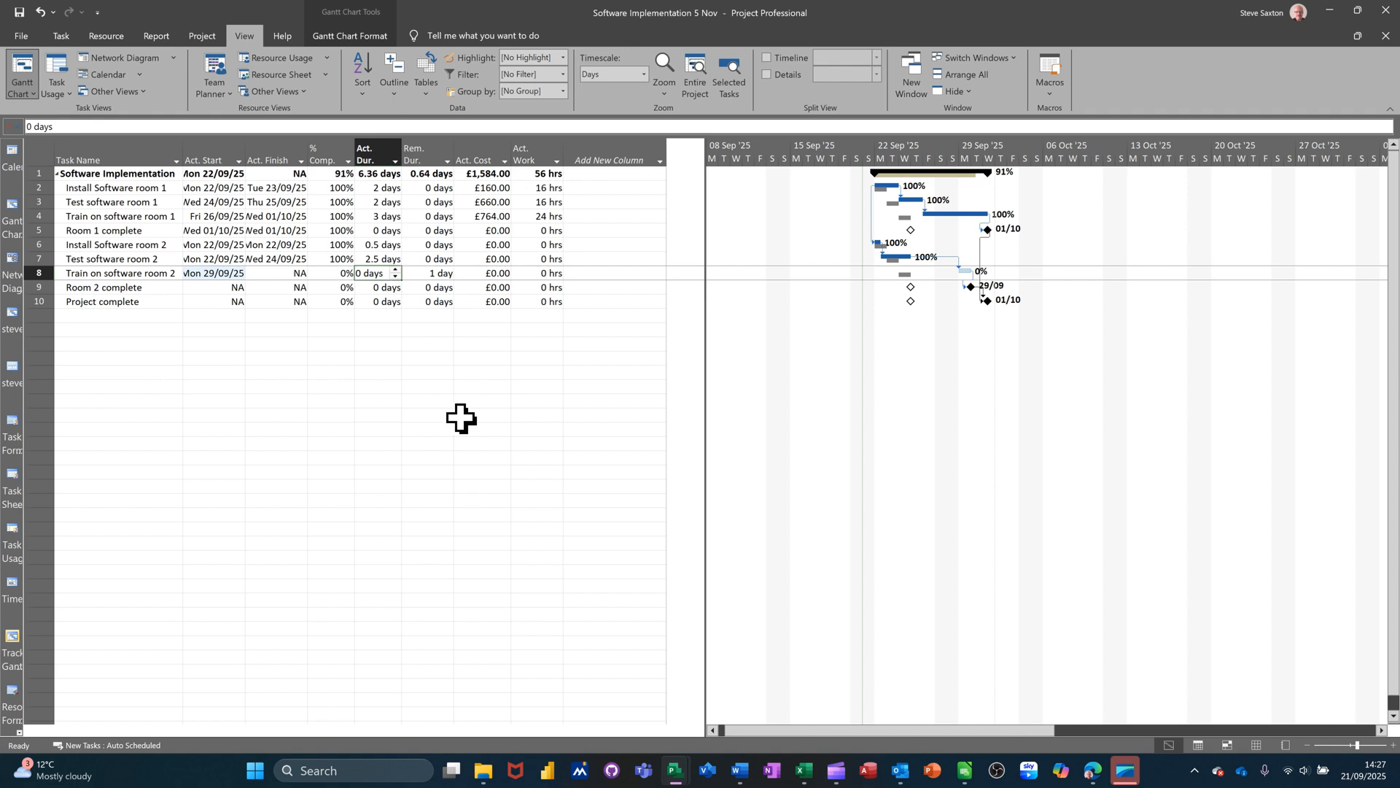
{"action": "type", "text": "2"}
{"action": "left_click", "coordinate": [384, 339]}
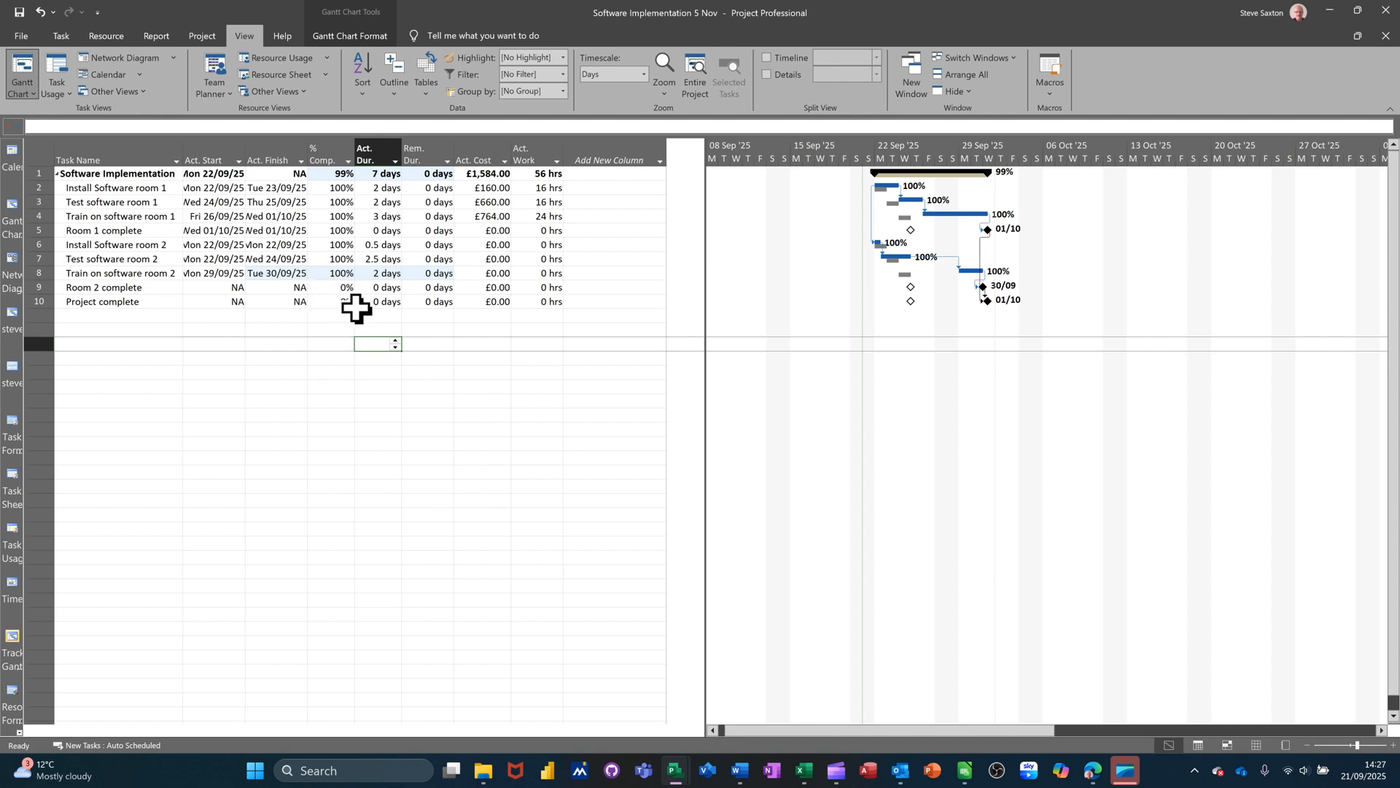
Mark the Room 2 complete and Project complete milestones as 100% complete.
{"action": "left_click", "coordinate": [337, 287]}
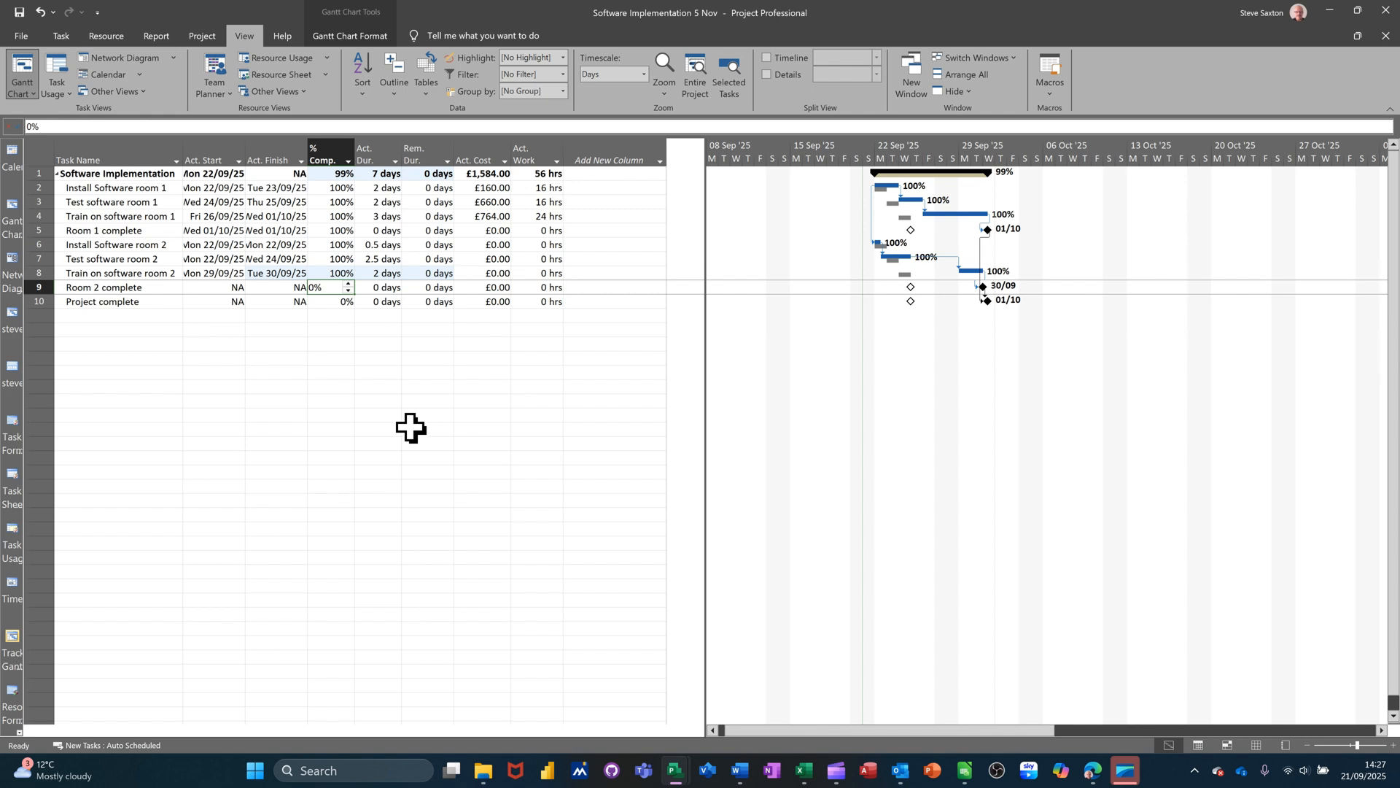
{"action": "type", "text": "100"}
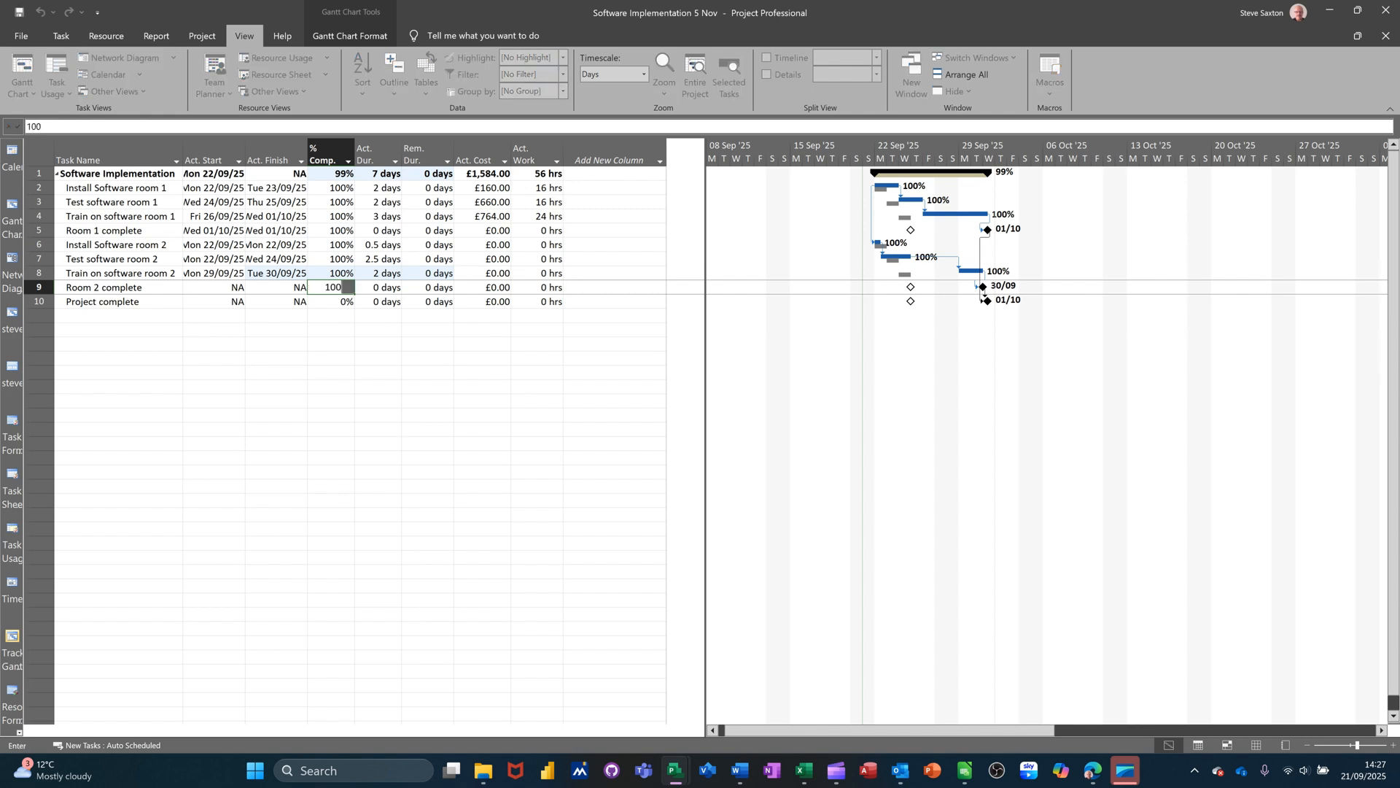
{"action": "key", "text": "Return"}
{"action": "type", "text": "1"}
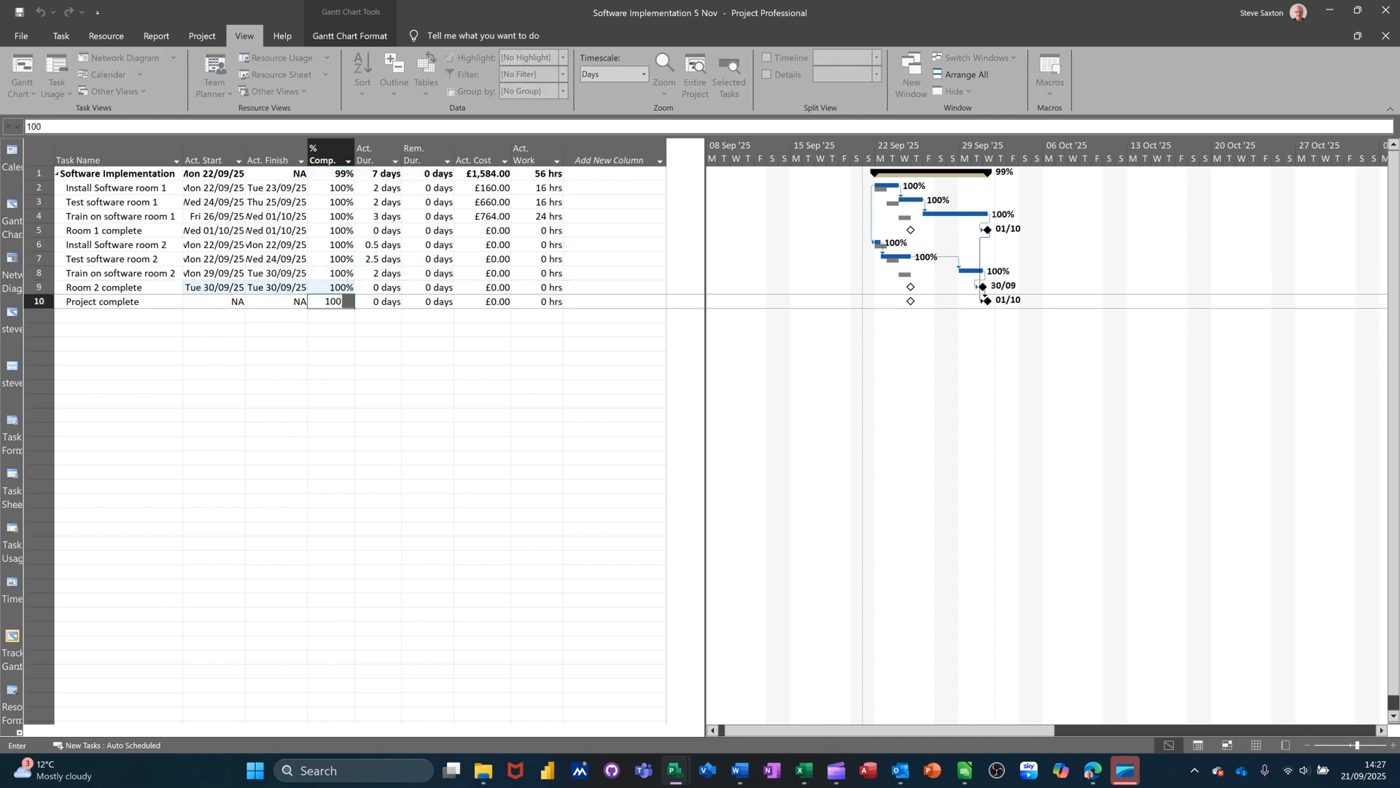
{"action": "type", "text": "00"}
{"action": "left_click", "coordinate": [446, 431]}
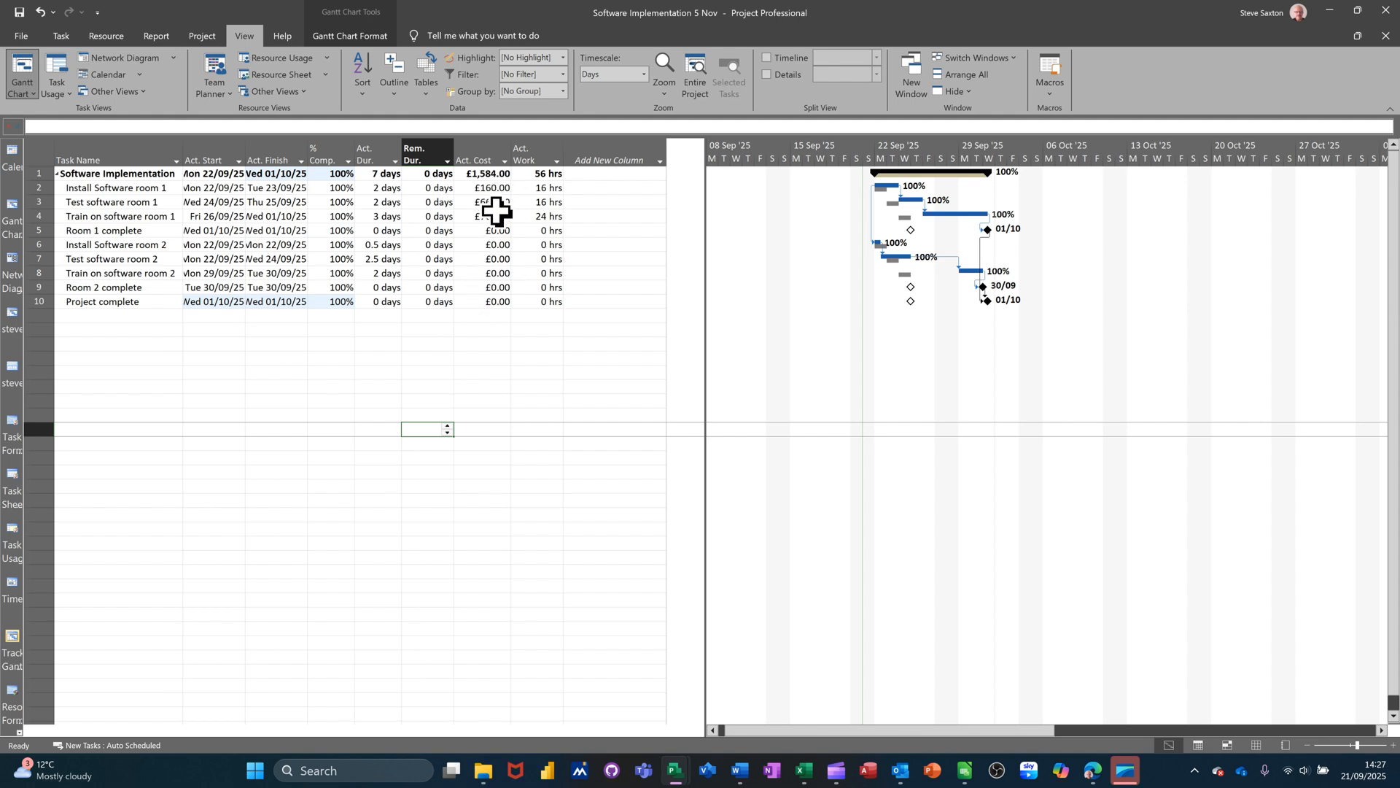
Switch to the Gantt Chart view, widen its table area and apply the Entry table.
{"action": "left_click", "coordinate": [14, 213]}
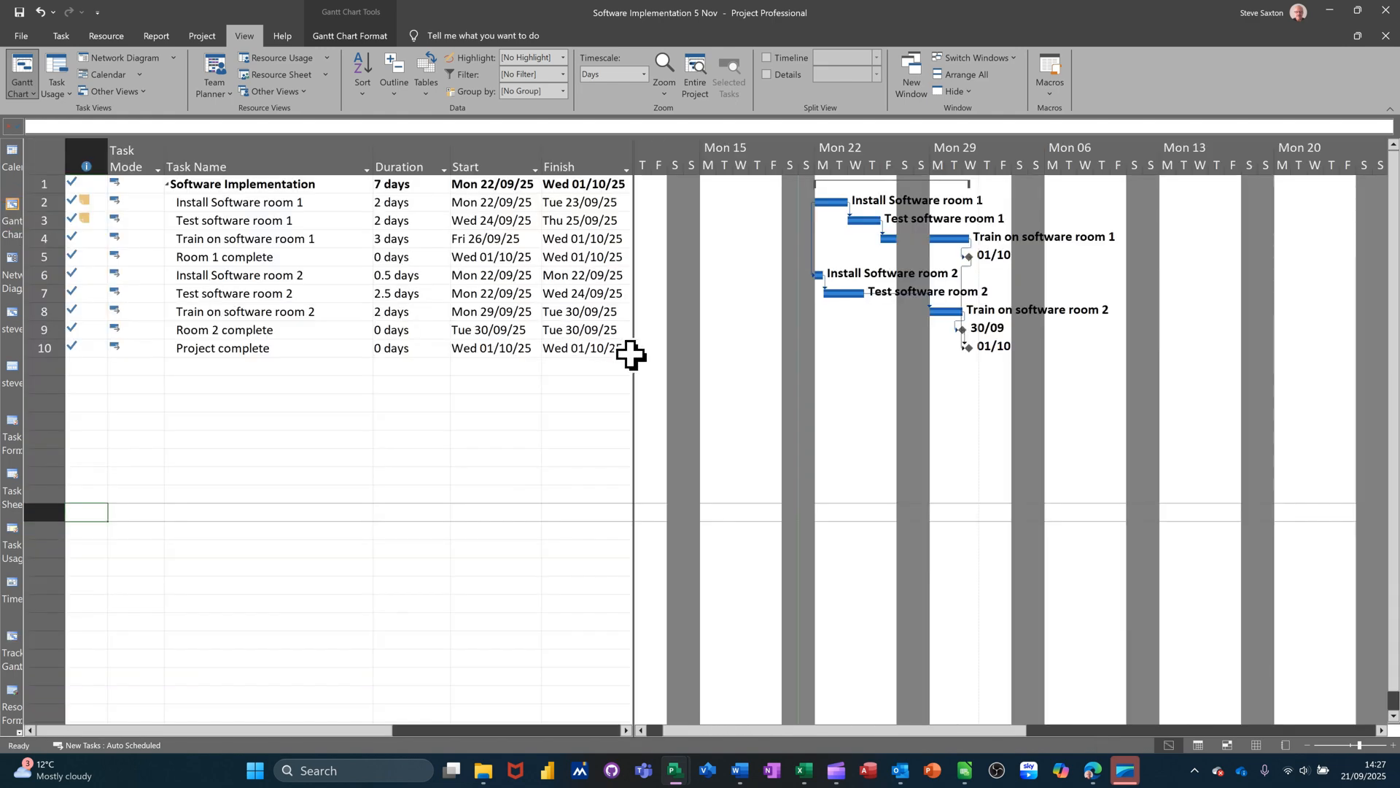
{"action": "left_click_drag", "start_coordinate": [633, 355], "coordinate": [1041, 390]}
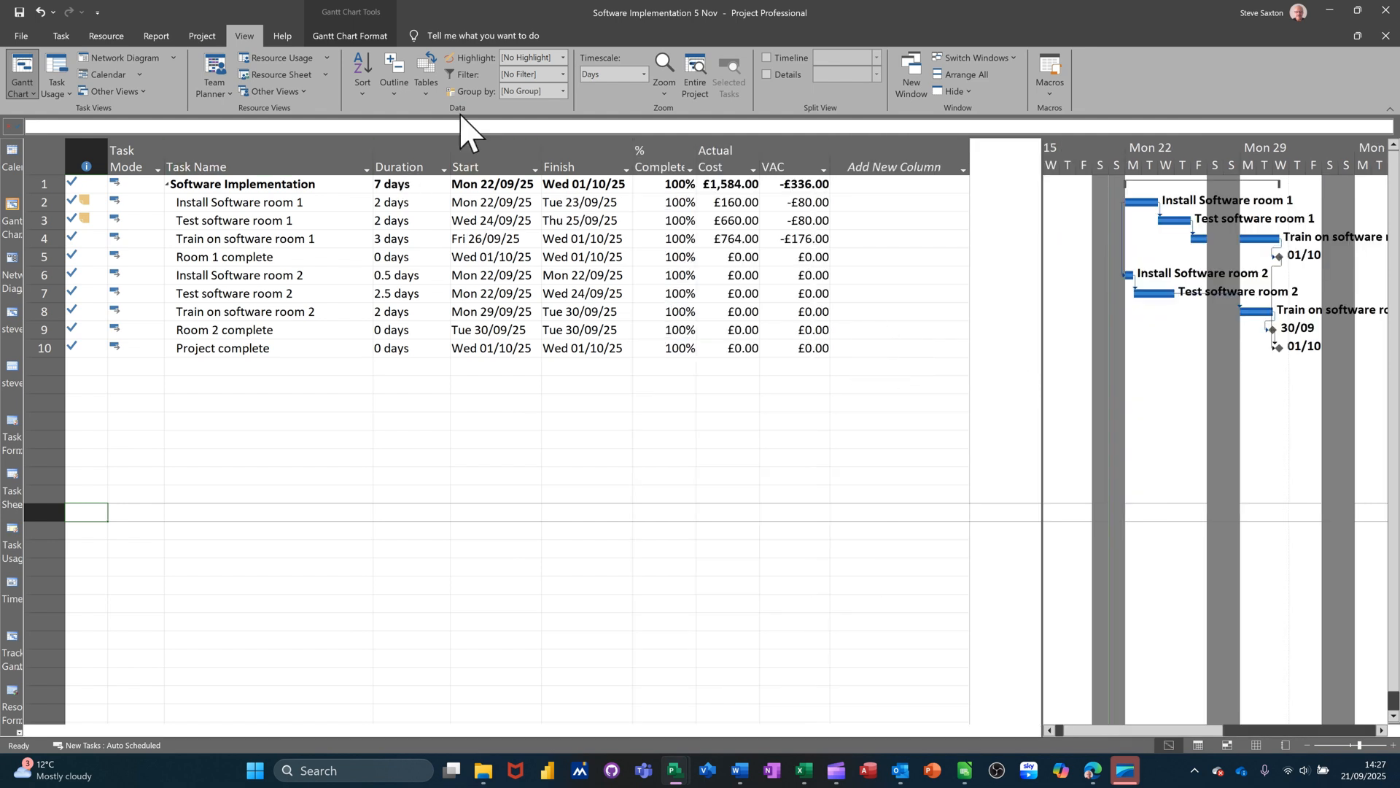
{"action": "left_click", "coordinate": [428, 86]}
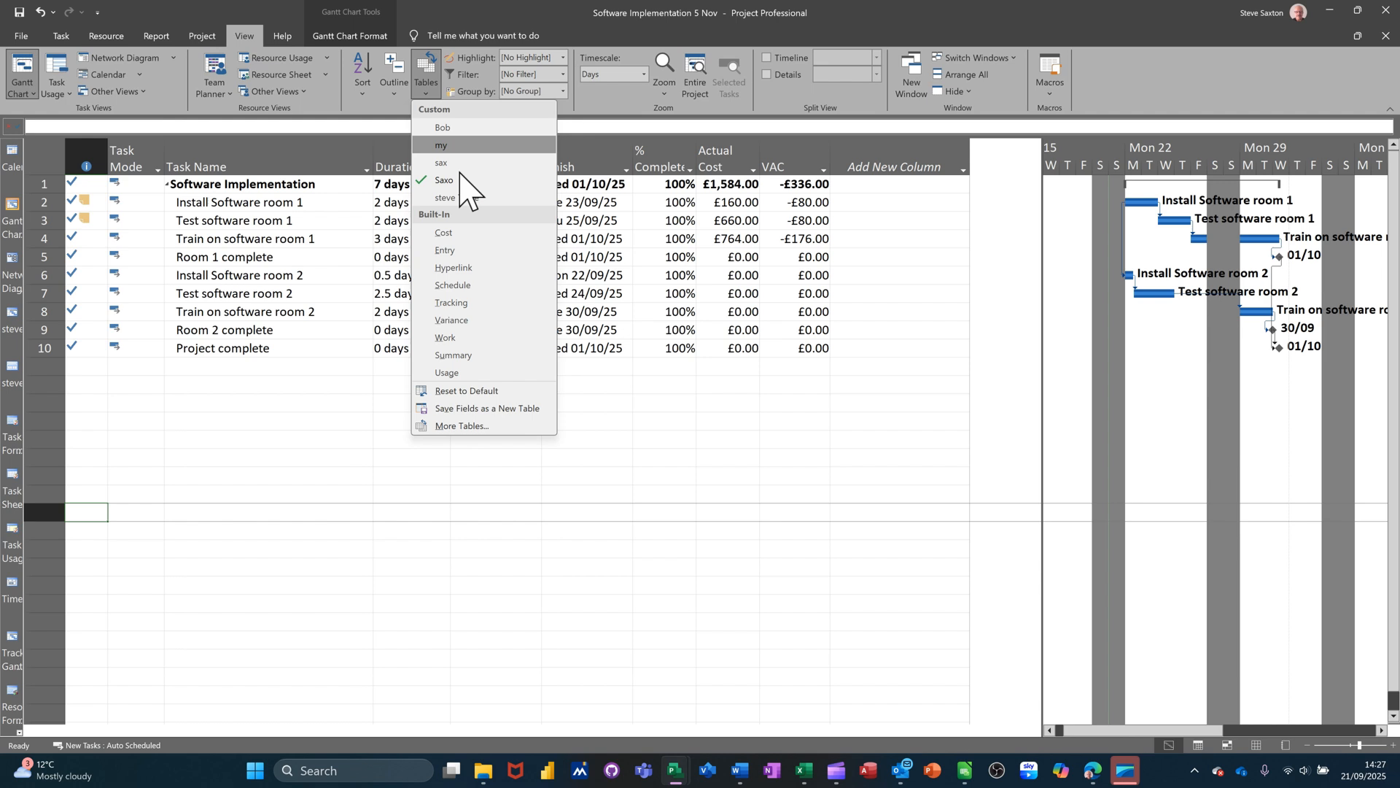
{"action": "left_click", "coordinate": [446, 251]}
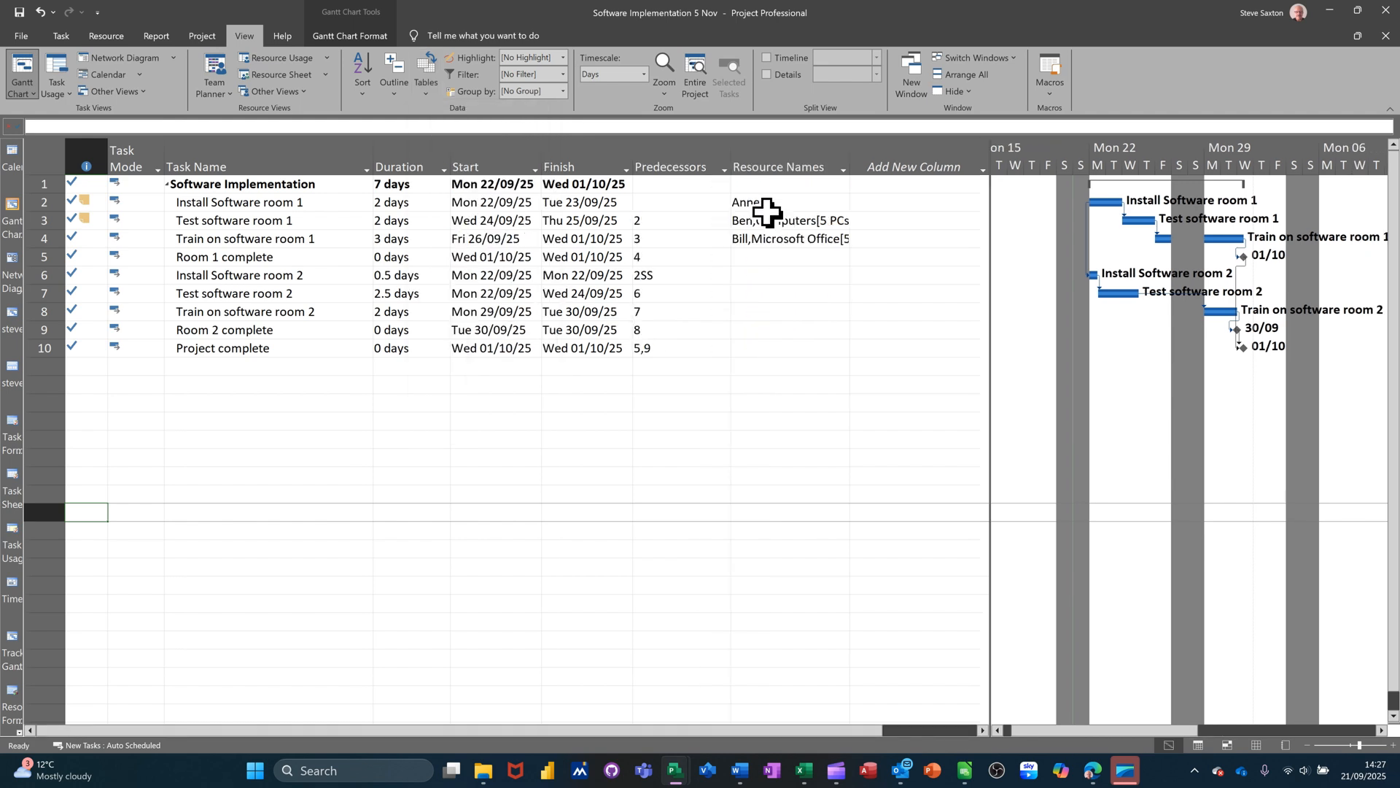
Compare the resource assignments of the room 1 tasks with those of the room 2 tasks.
{"action": "left_click_drag", "start_coordinate": [766, 203], "coordinate": [762, 240]}
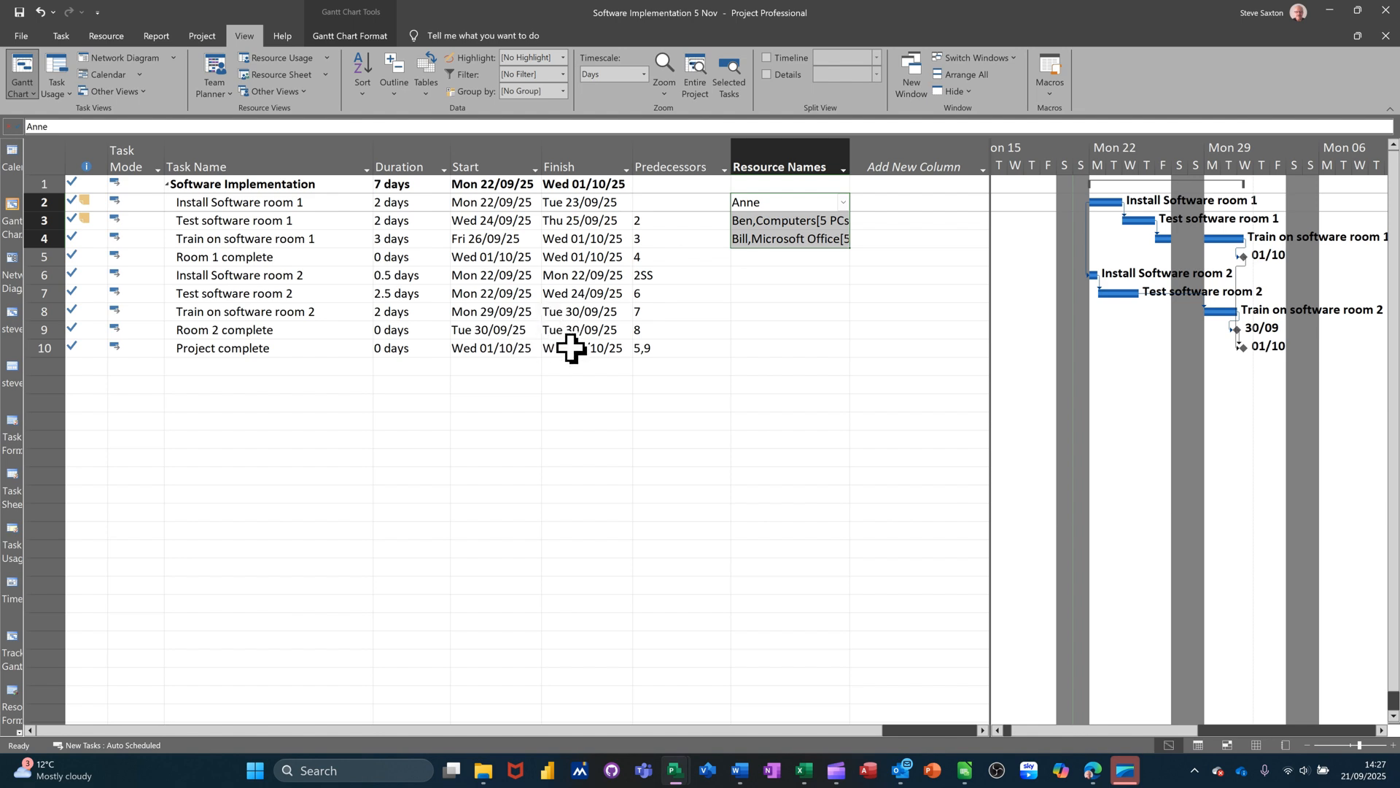
{"action": "left_click", "coordinate": [762, 312]}
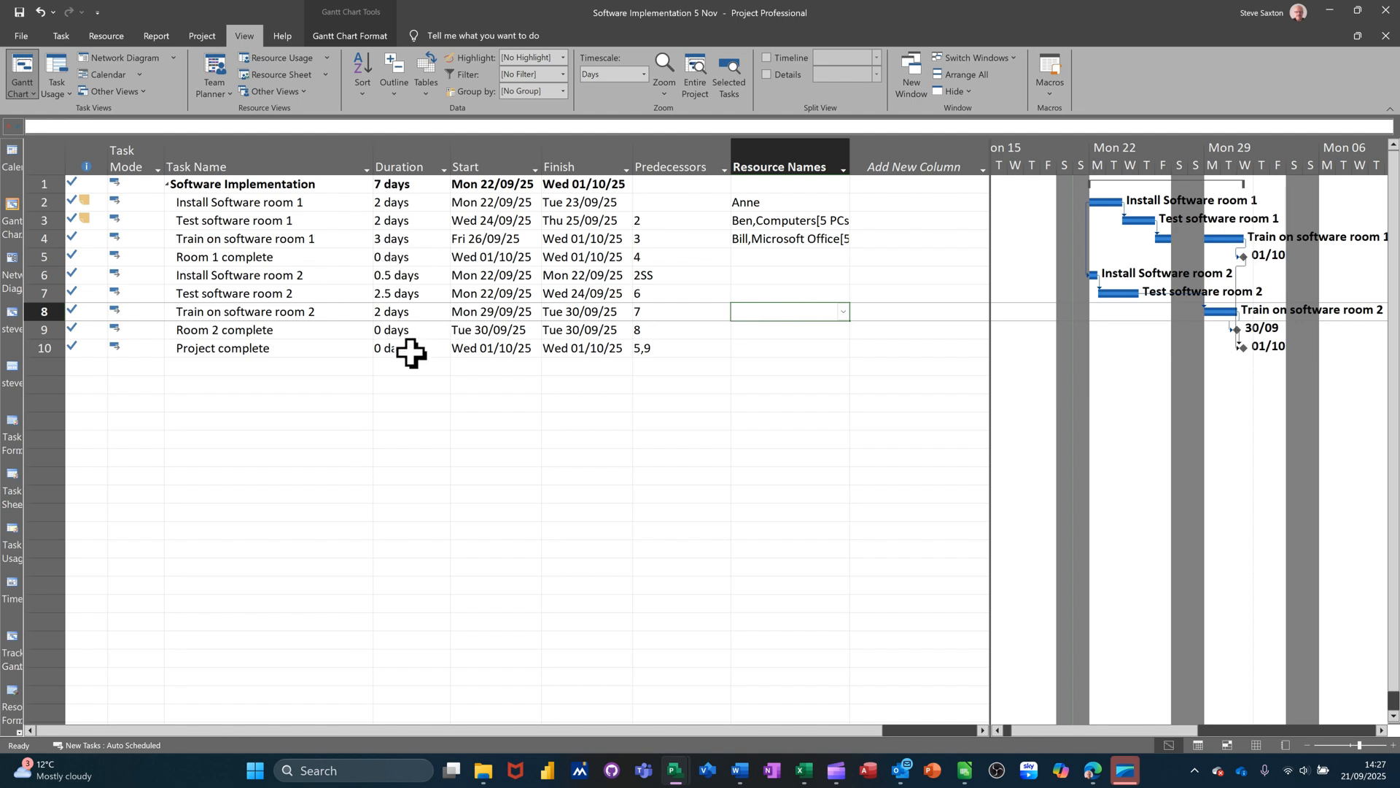
{"action": "left_click", "coordinate": [73, 42]}
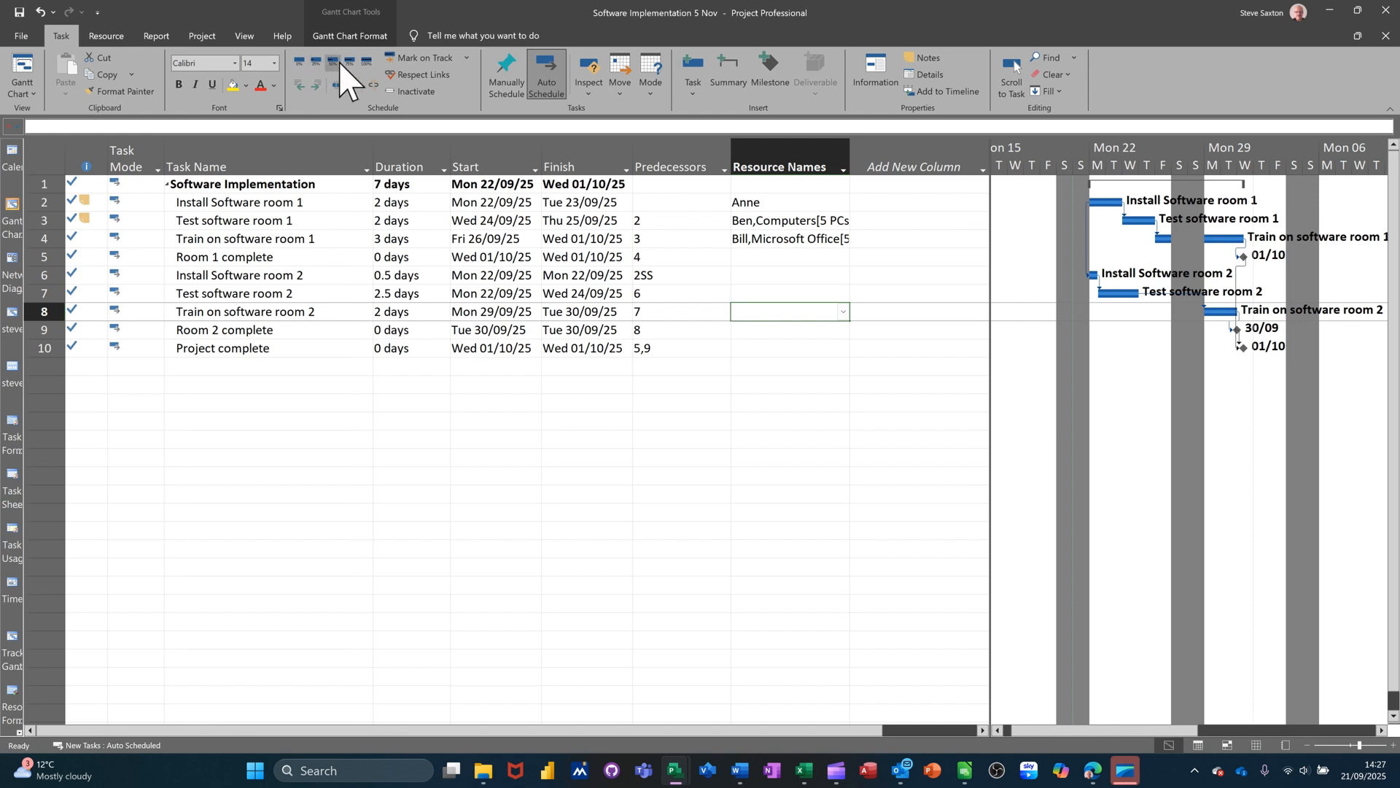